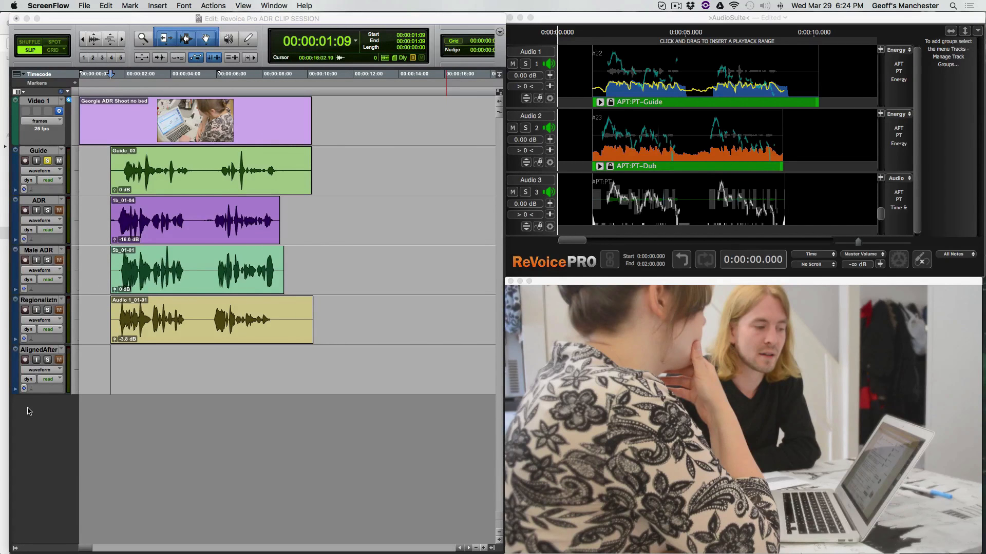
Solo the ADR track and play it against the video to check its sync
left_click(79, 415)
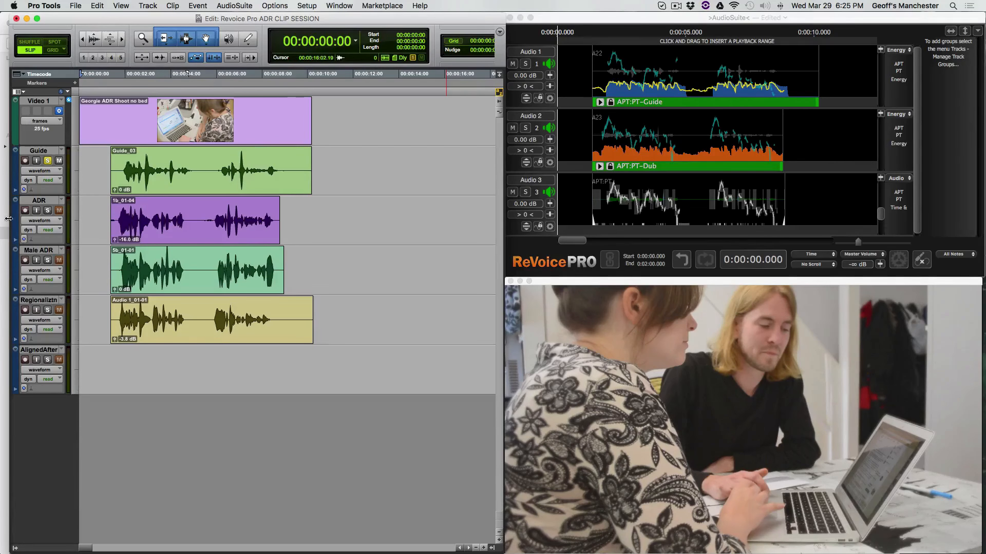
left_click(46, 211)
key("space")
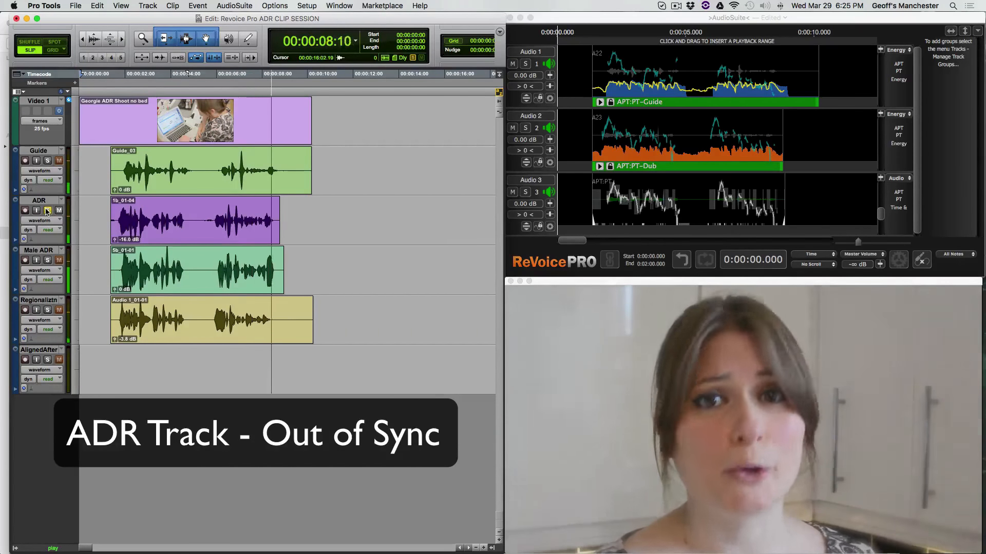
key("space")
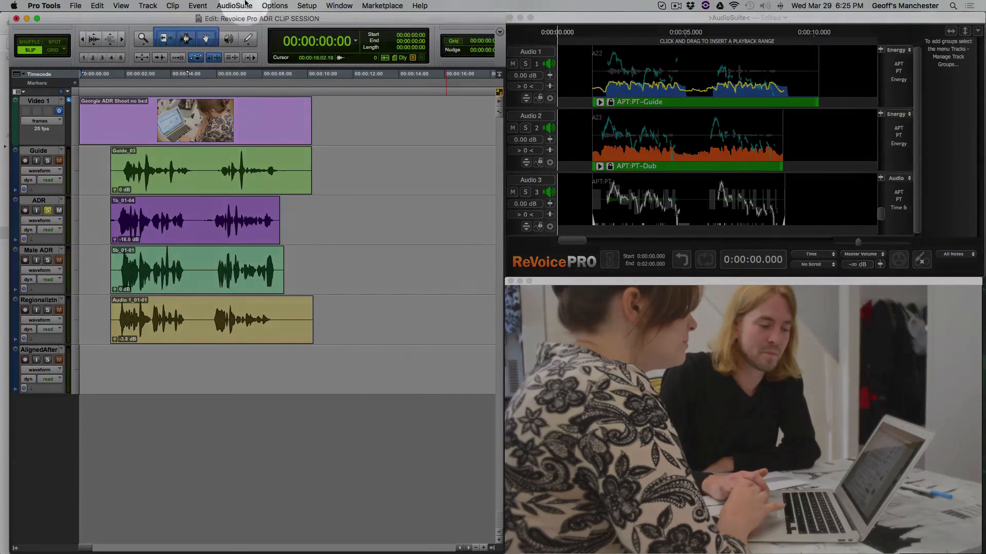
Open the Revoice Pro APT AudioSuite plug-in
left_click(246, 5)
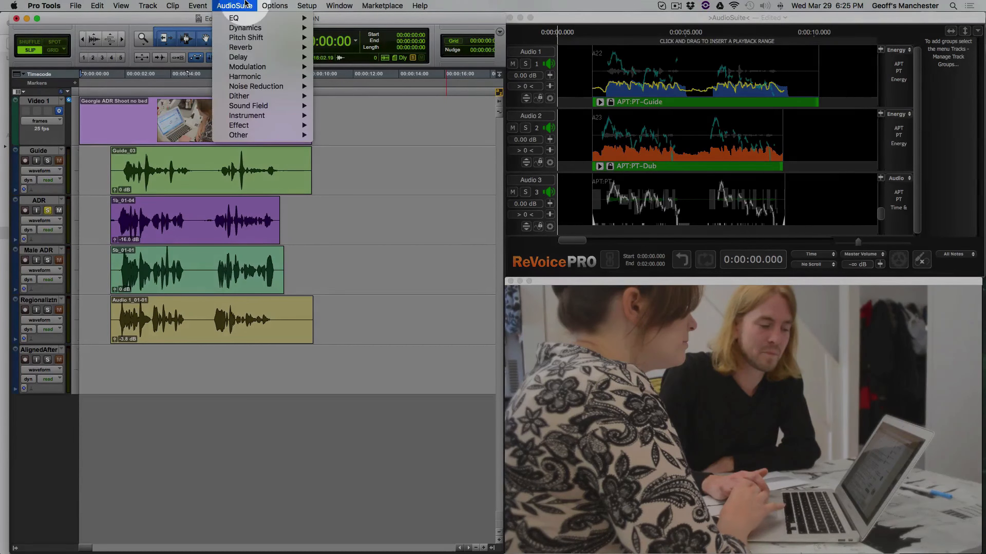
mouse_move(288, 135)
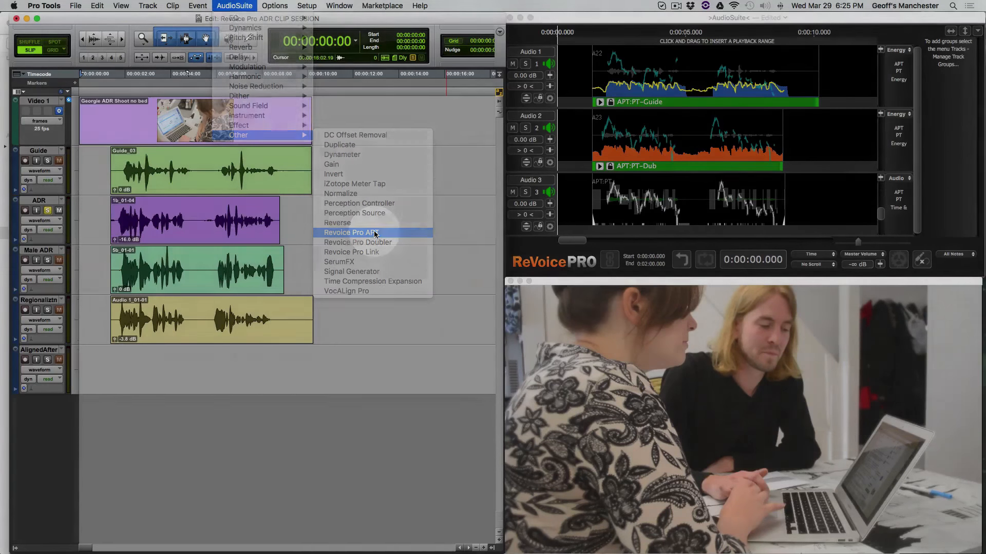
left_click(376, 234)
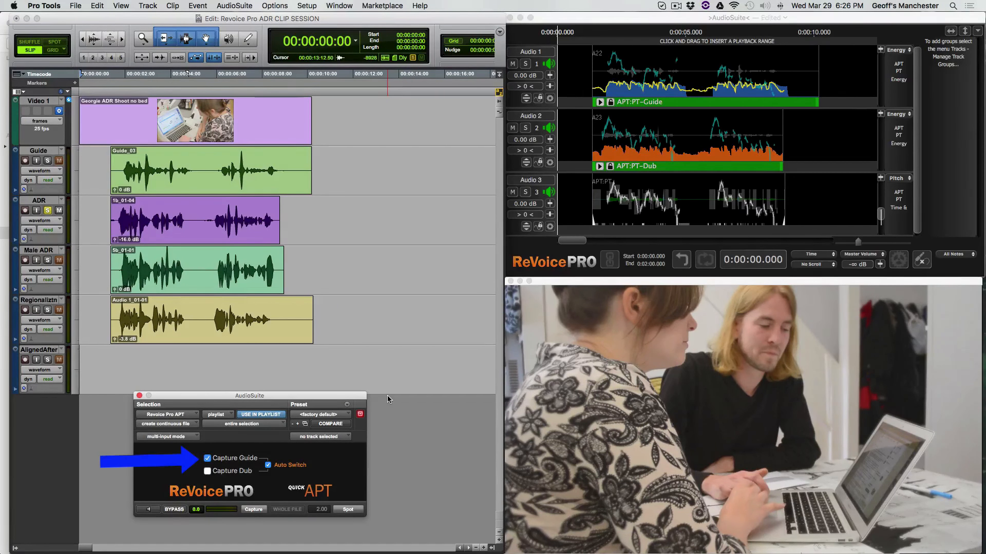
Capture the Guide_03 clip as the guide and the ADR track's 1b_01-04 clip as the dub in Revoice Pro APT
left_click(210, 191)
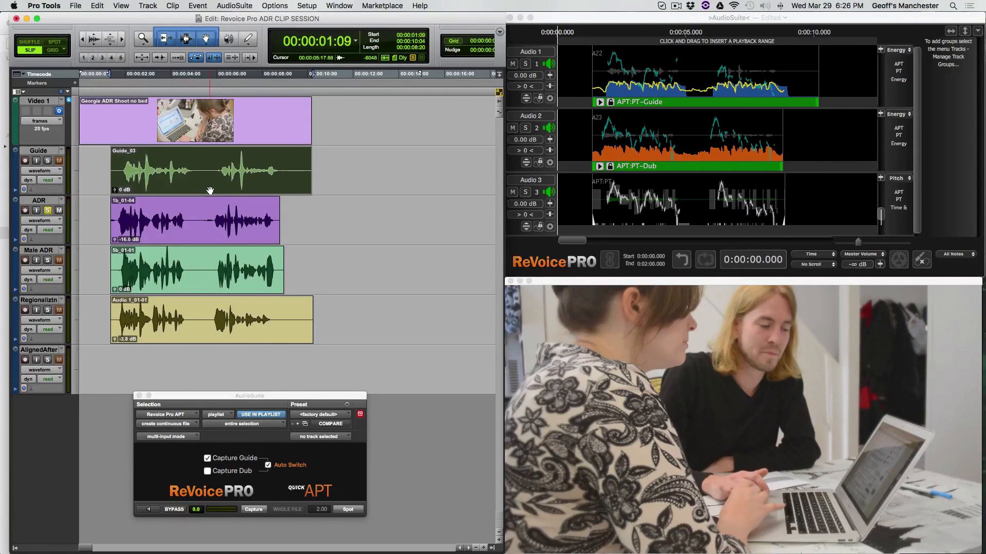
left_click(258, 511)
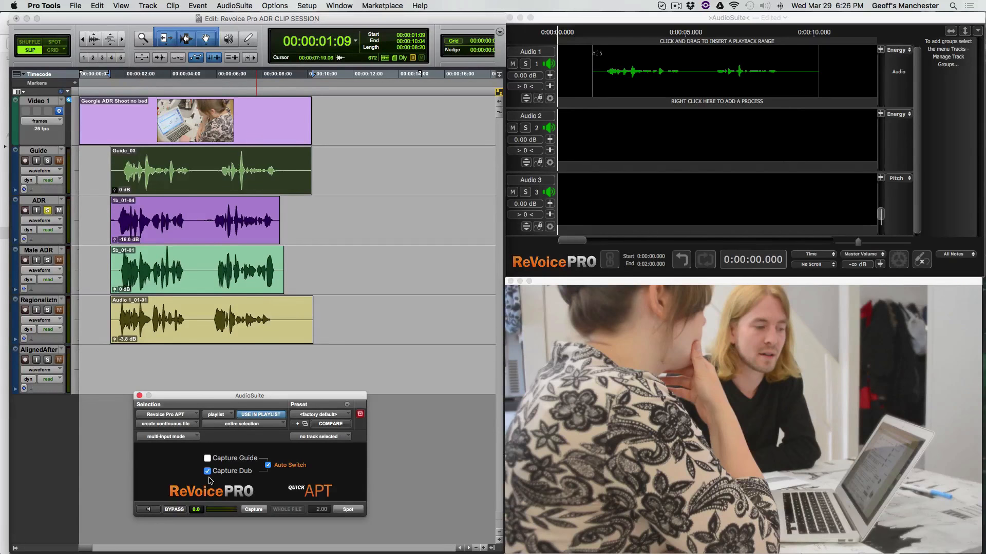
left_click(196, 235)
left_click(253, 511)
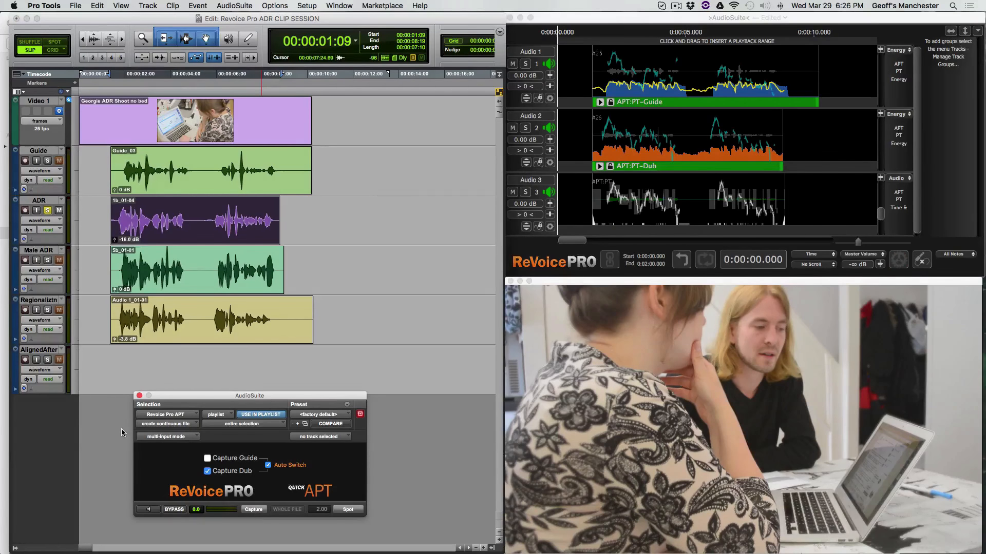
Select a short range around the clips' start on the empty AlignedAfter track and spot the aligned ADR audio there
left_click(102, 362)
left_click(117, 362, "shift")
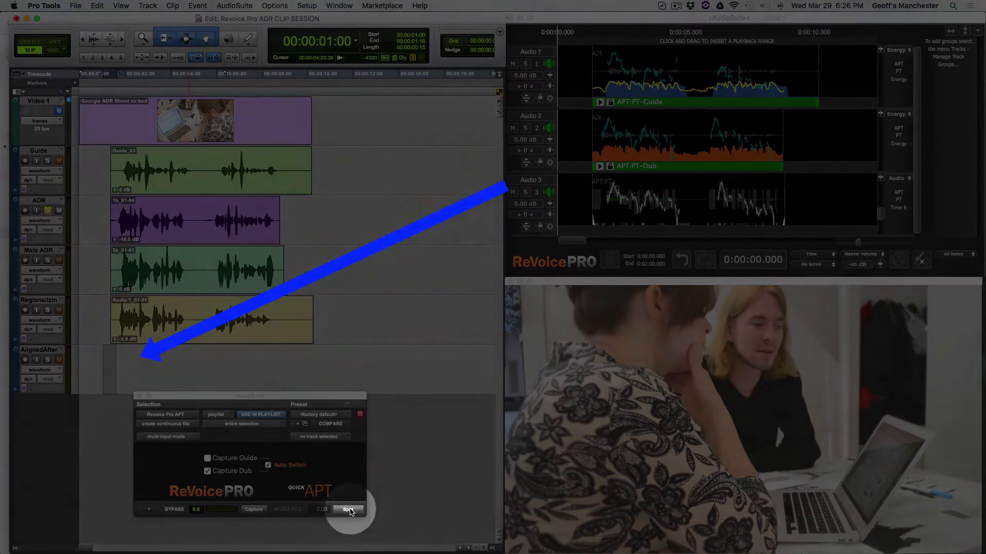
left_click(348, 510)
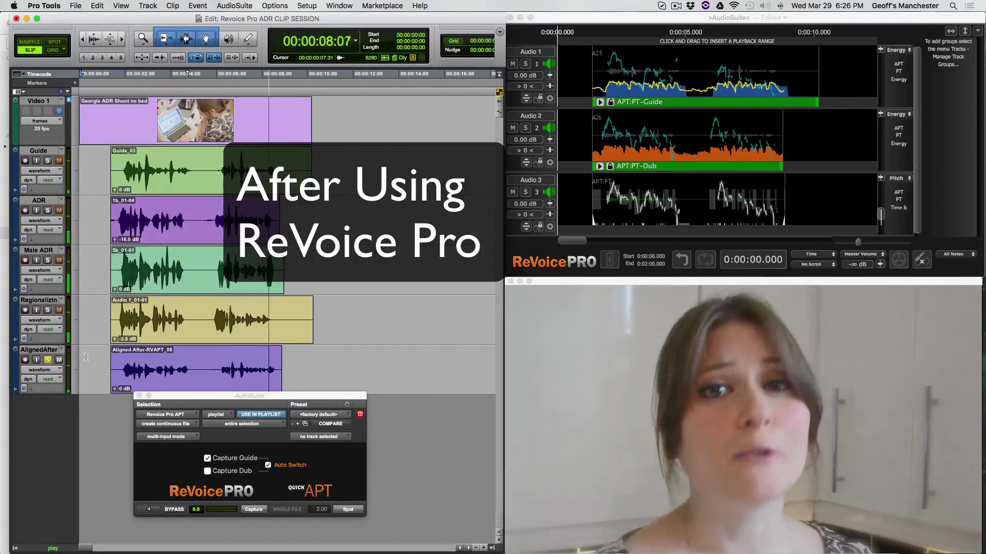
Compare the original ADR track with the AlignedAfter track by soloing and playing each against the video
key("space")
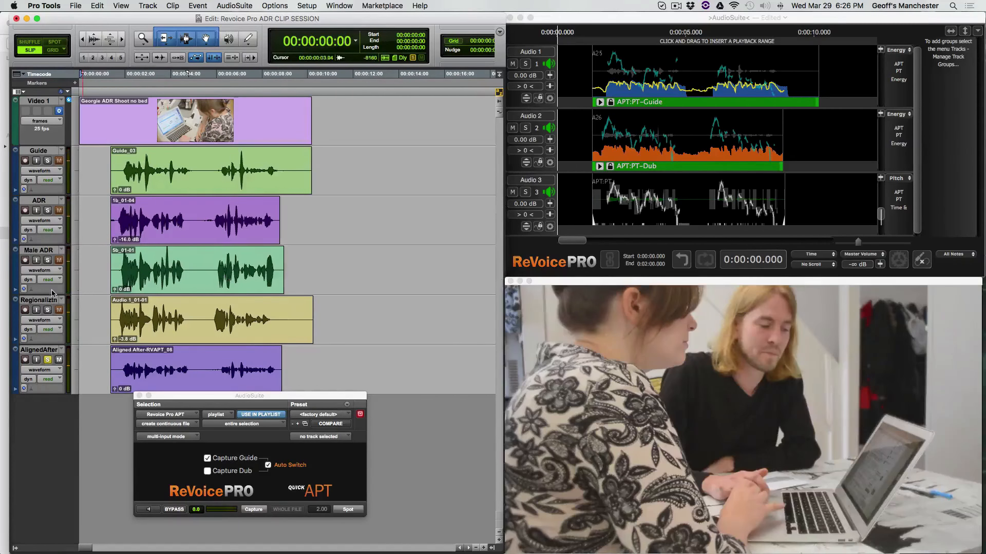
left_click(48, 211)
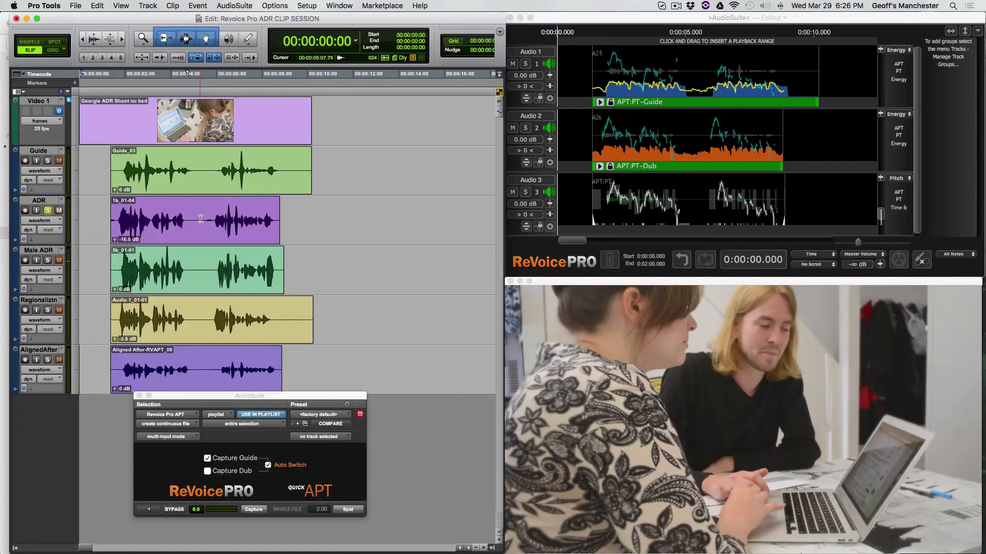
left_click(202, 218)
key("space")
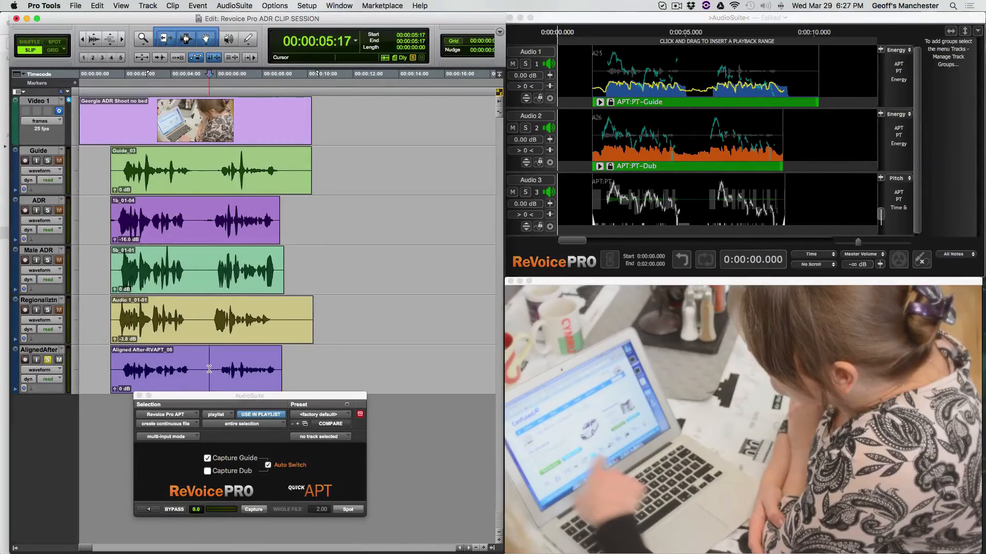
key("space")
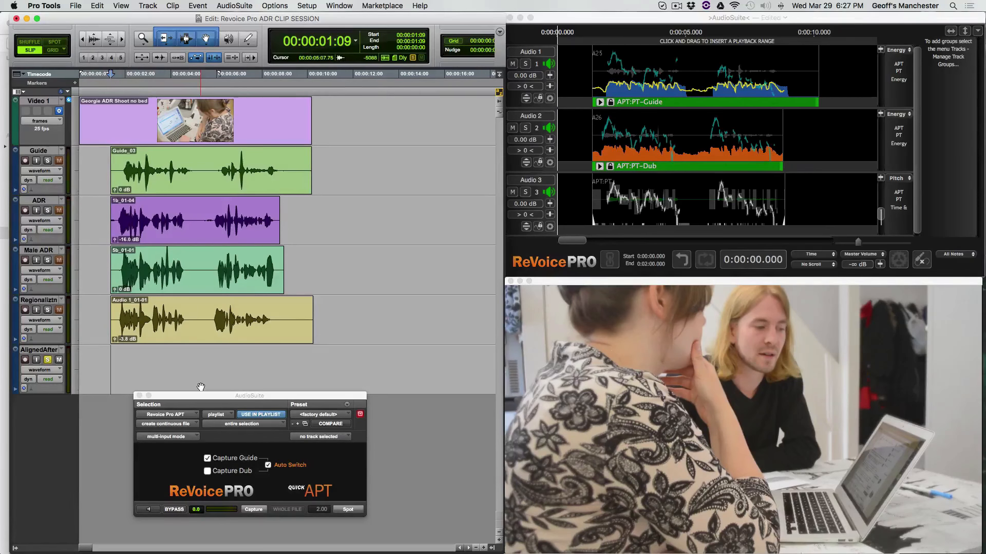
Solo the alternate-accent Regionaliztn track instead of AlignedAfter and play it from just before its clip
left_click(47, 310)
left_click(47, 360)
left_click(105, 311)
key("space")
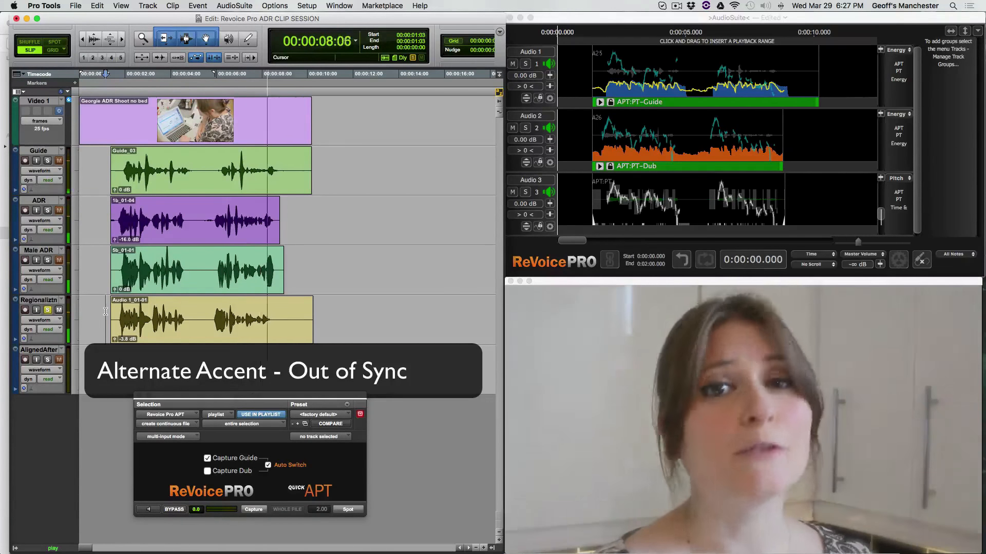
key("space")
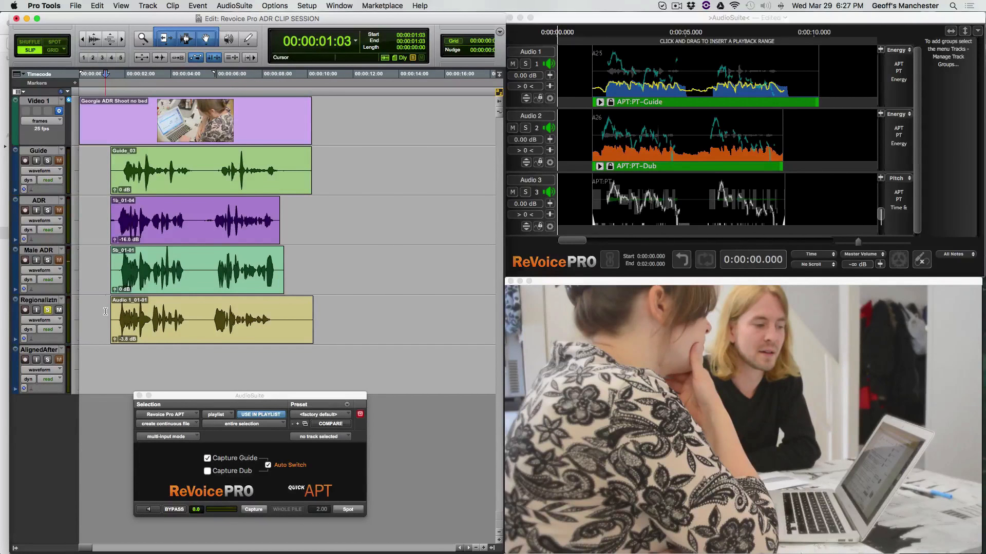
Capture the Guide_03 clip as the guide and the Regionaliztn clip Audio 1_01-01 as the dub
left_click(179, 190)
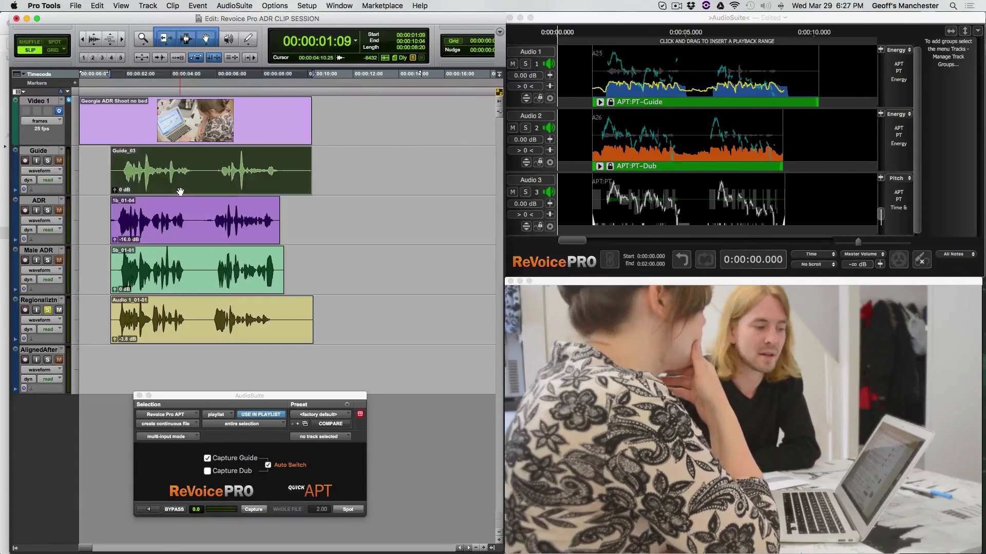
left_click(257, 509)
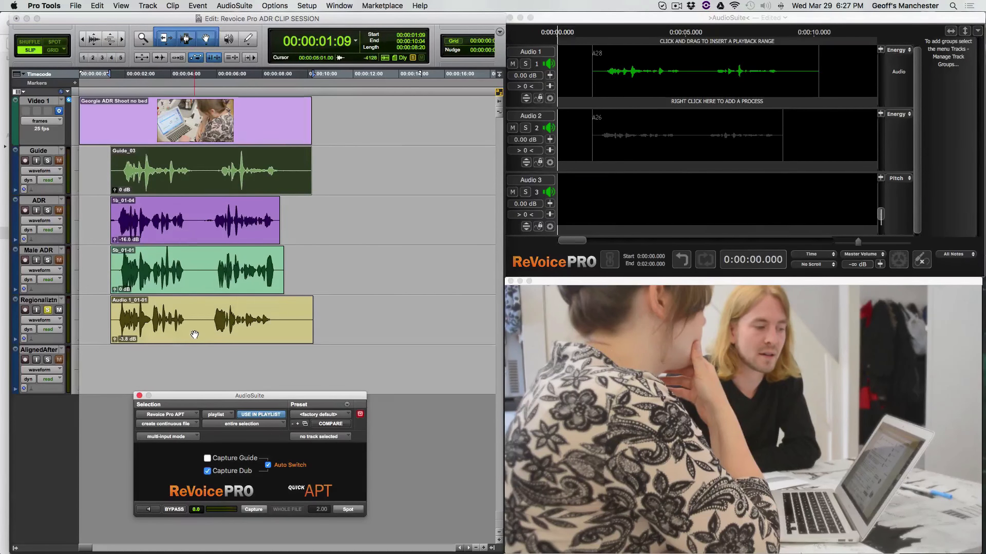
left_click(153, 333)
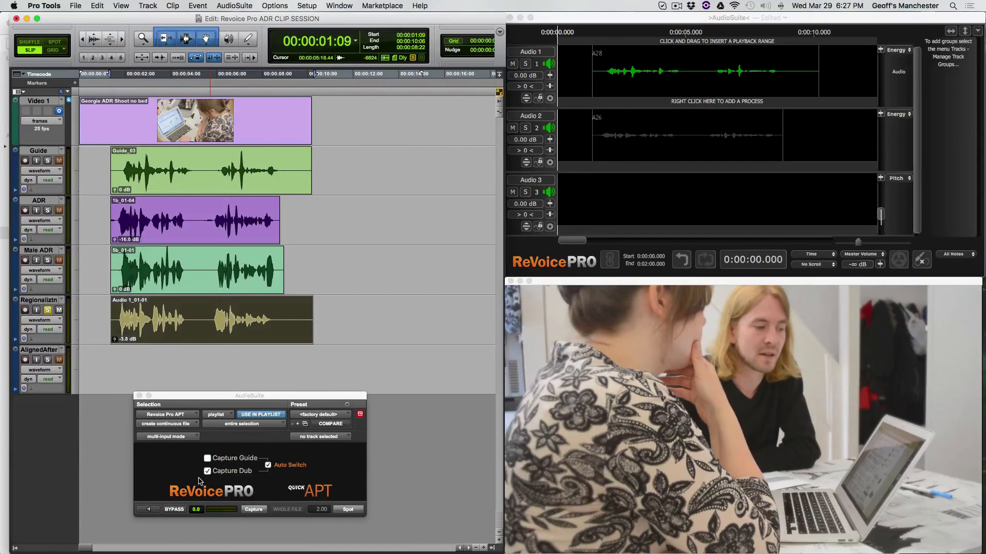
left_click(253, 510)
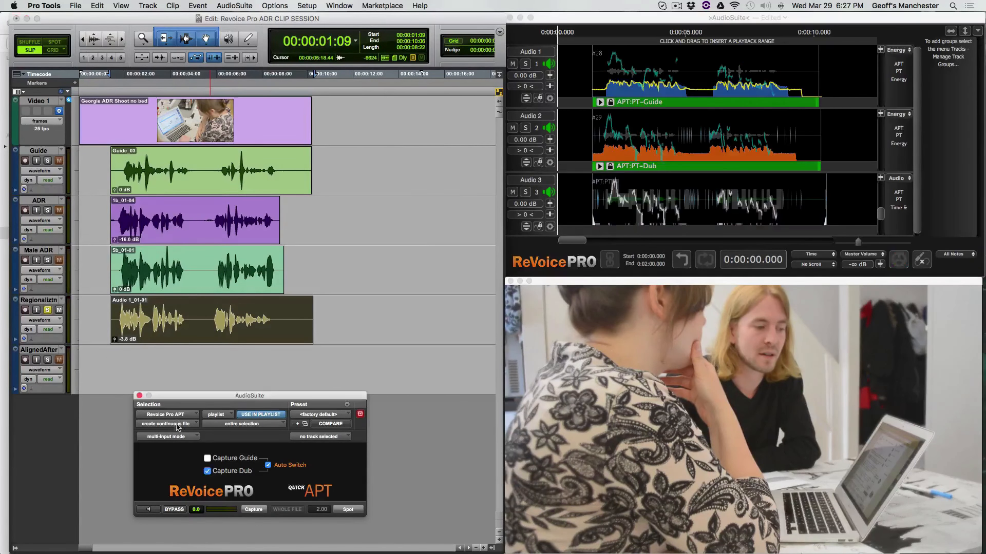
Select a short range from 00:00:00:23 on the AlignedAfter track and spot the aligned alternate-accent audio there
left_click(100, 363)
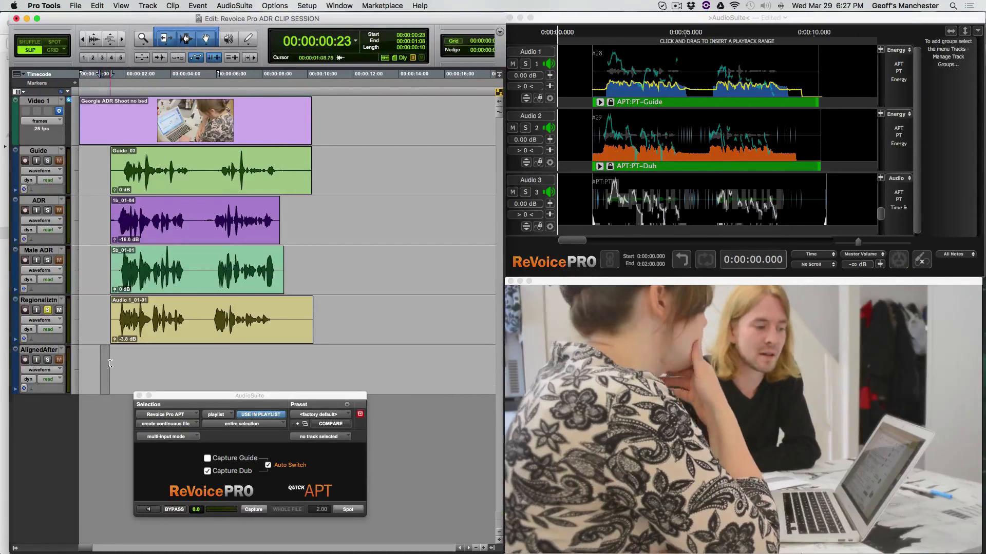
left_click_drag(100, 364, 110, 363)
left_click(348, 510)
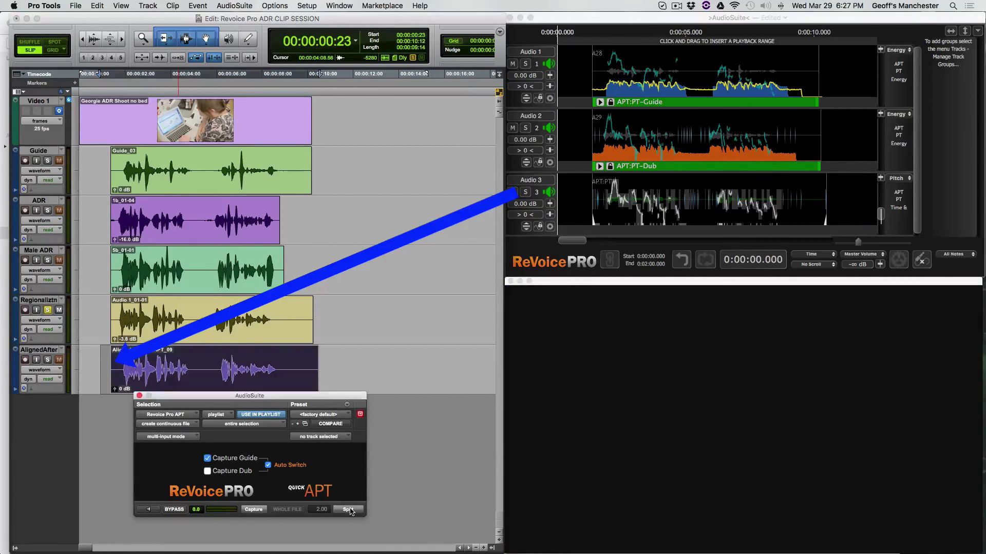
Compare the aligned alternate-accent audio with the original Regionaliztn take by soloing and playing each track against the video
left_click(48, 361)
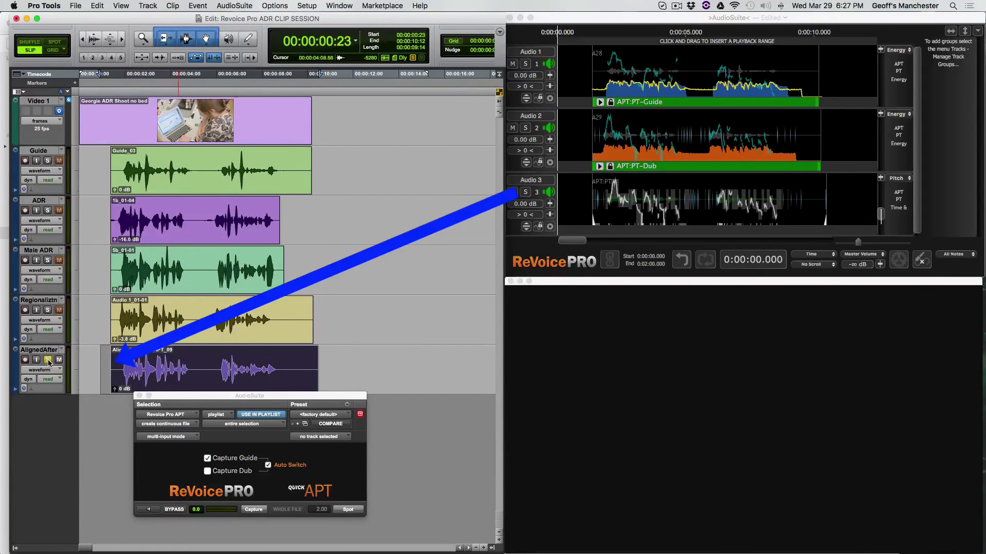
key("space")
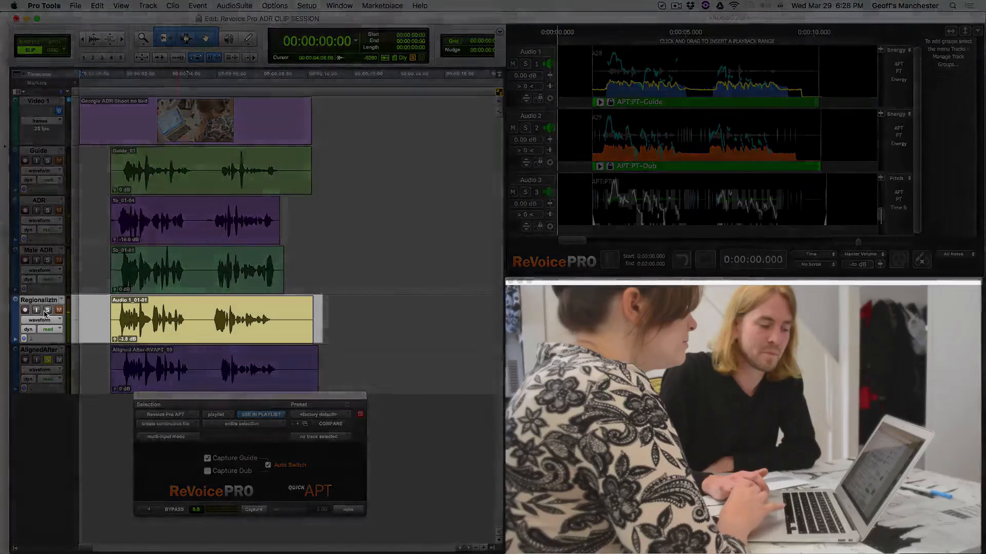
left_click(48, 311)
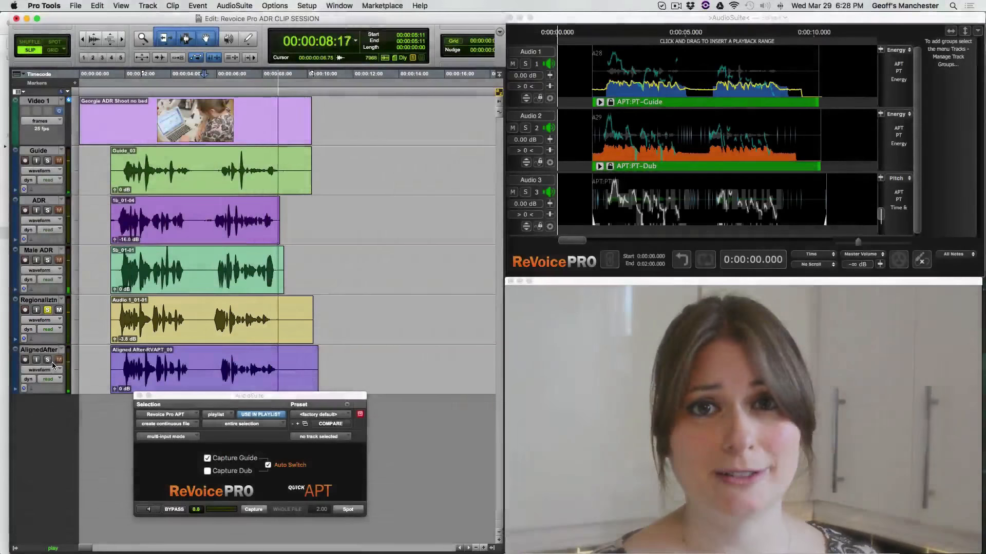
key("space")
left_click(47, 360)
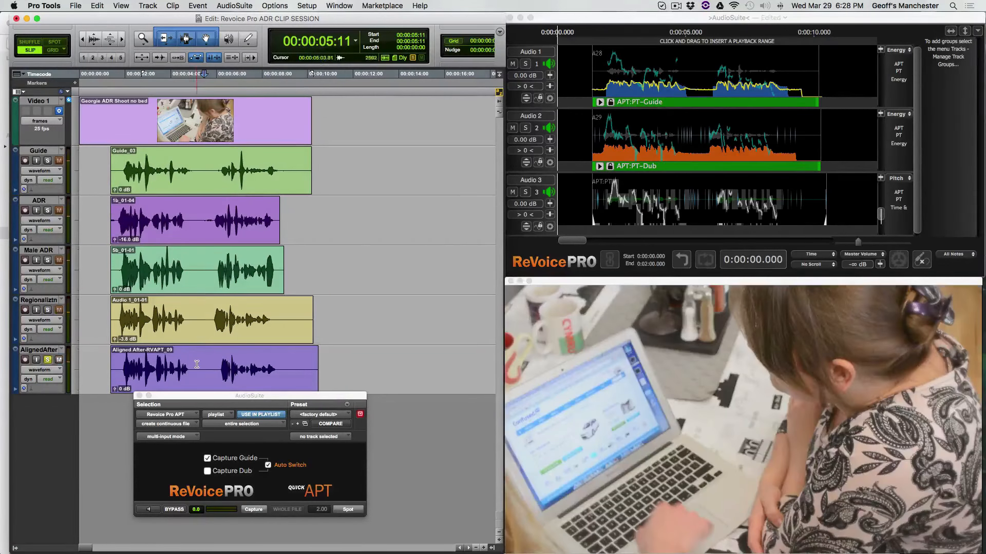
key("space")
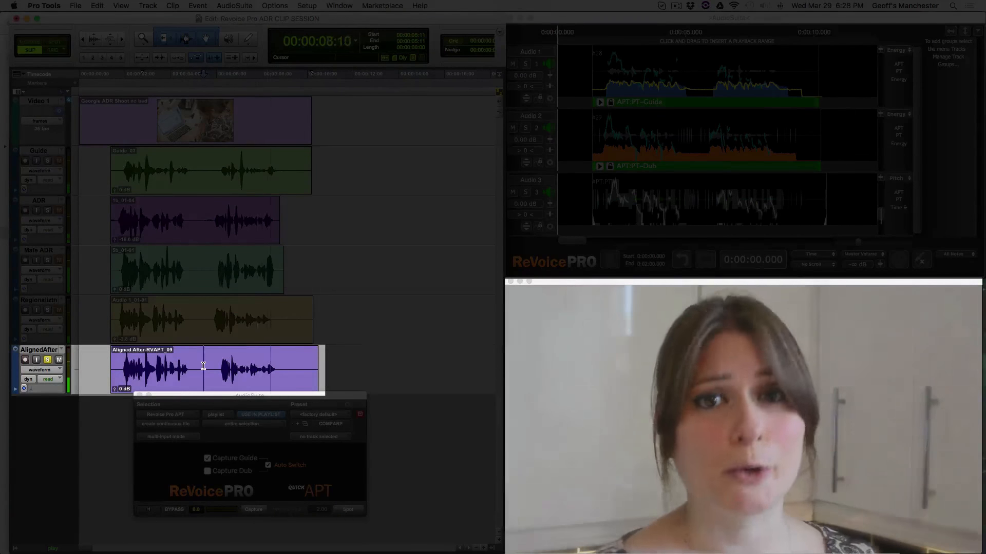
key("space")
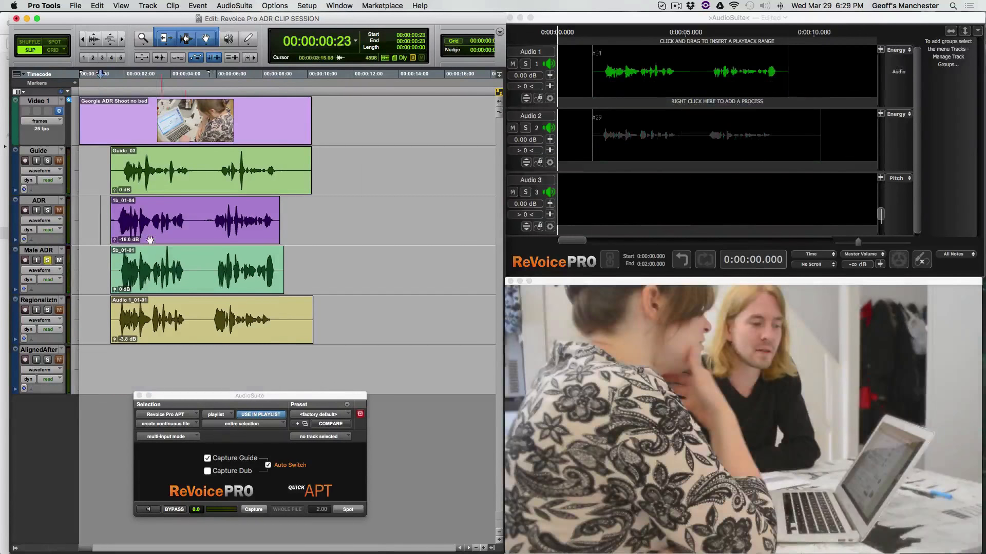
Capture the Guide_03 clip as the guide and the Male ADR clip 5b_01-01 as the dub
left_click(147, 192)
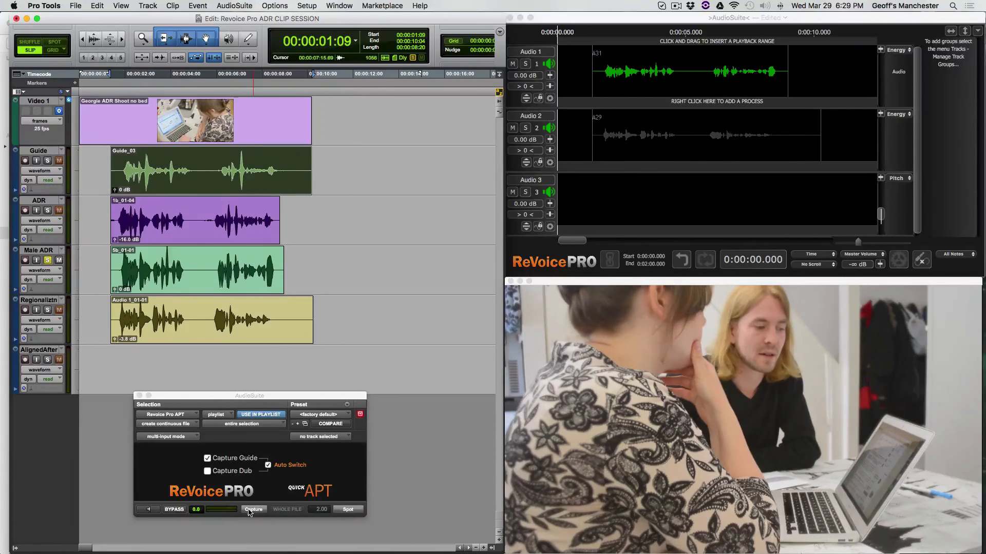
left_click(250, 510)
left_click(157, 284)
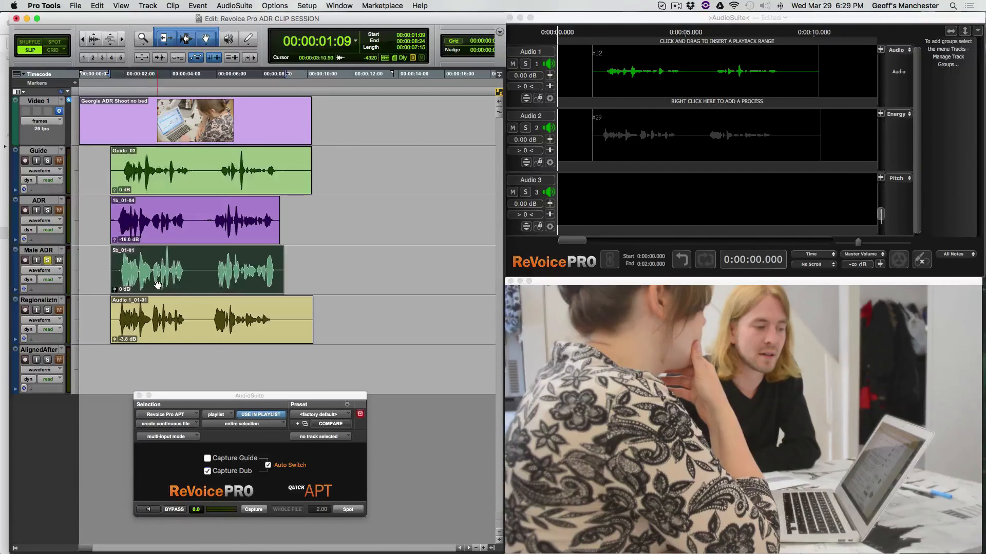
left_click(253, 510)
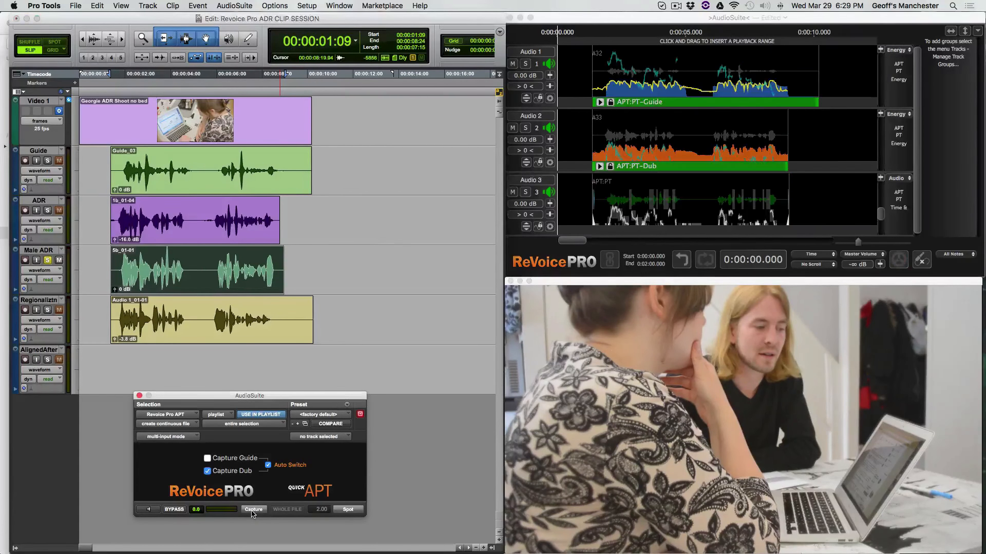
Spot the aligned male ADR audio onto the AlignedAfter track over a range from 00:00:00:19, and play that track soloed
left_click(97, 358)
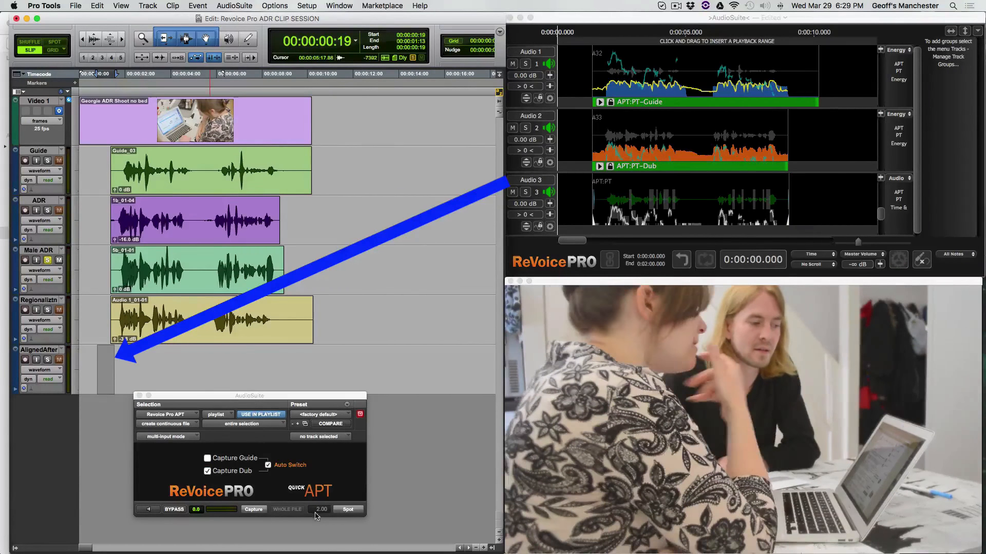
left_click(348, 510)
left_click(47, 361)
key("space")
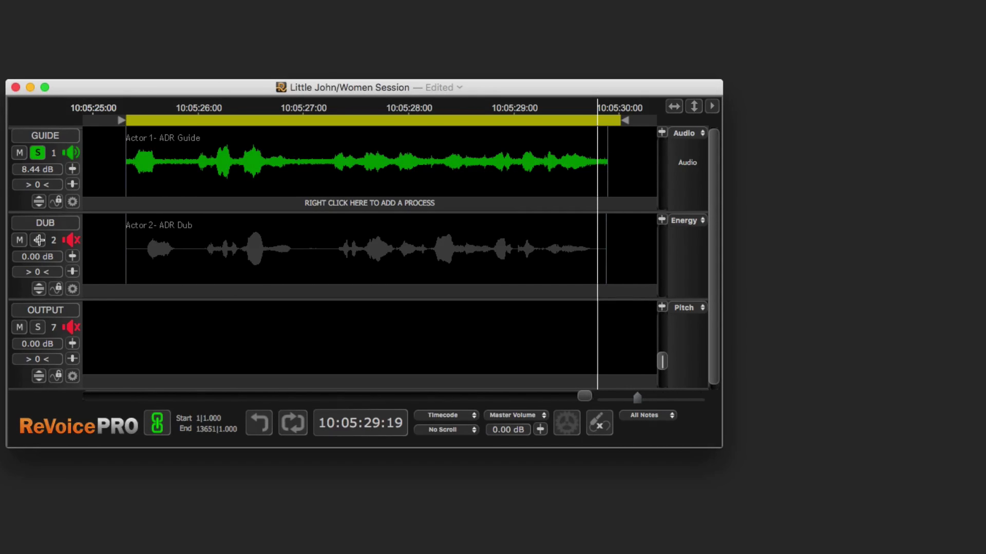
Play the soloed GUIDE track of the Little John/Women Session in ReVoice Pro
key("space")
key("space")
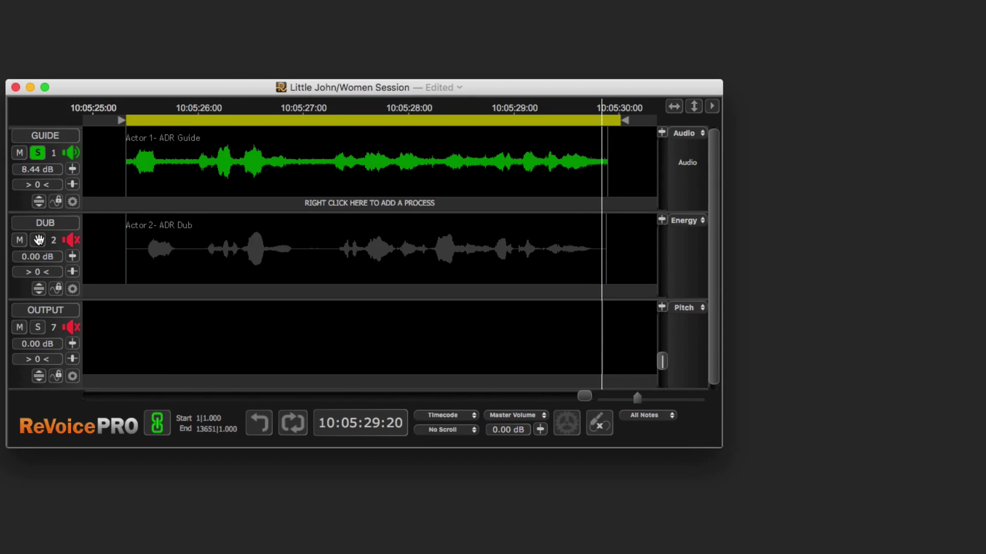
Audition the soloed DUB track on its own, and together with the soloed GUIDE track
left_click(38, 240)
left_click(36, 153)
key("space")
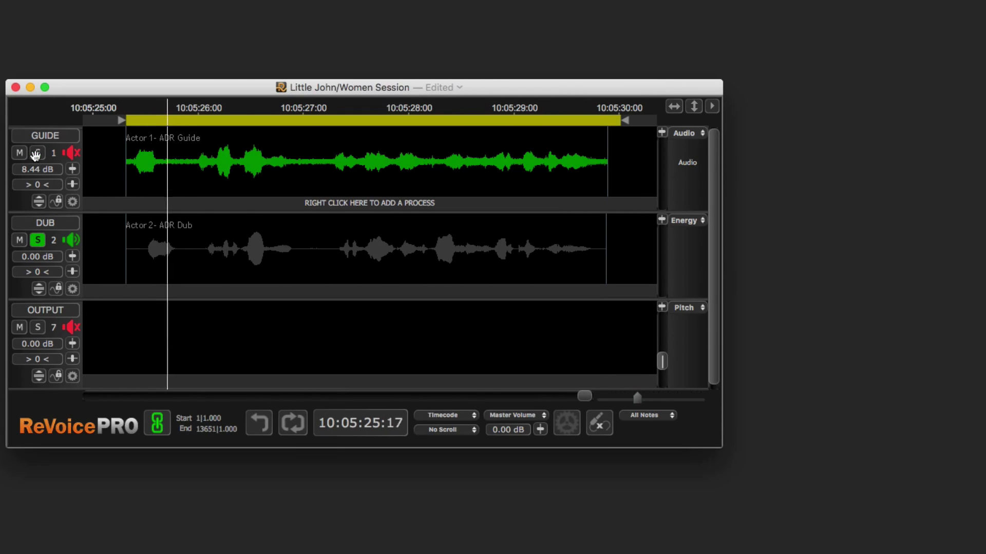
left_click(160, 245)
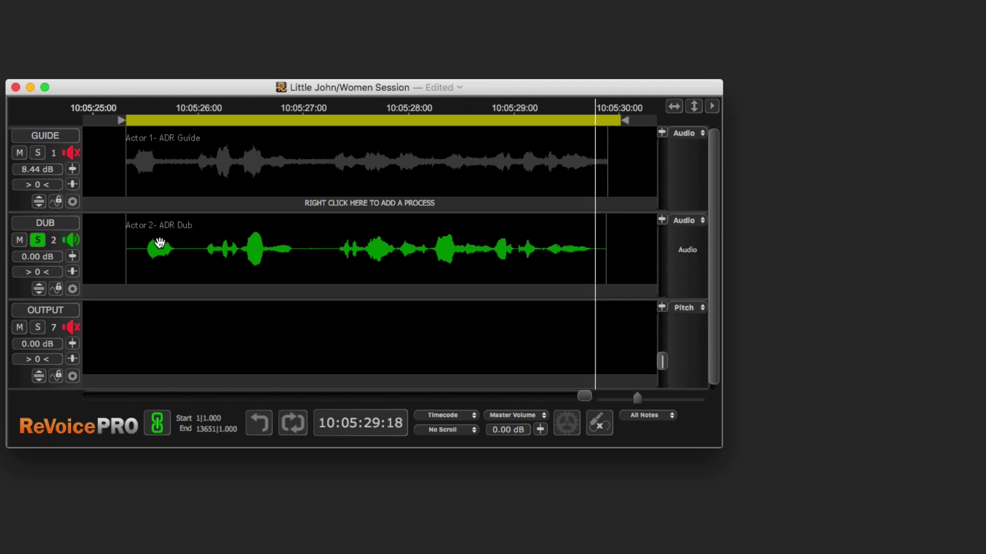
left_click(37, 152)
key("space")
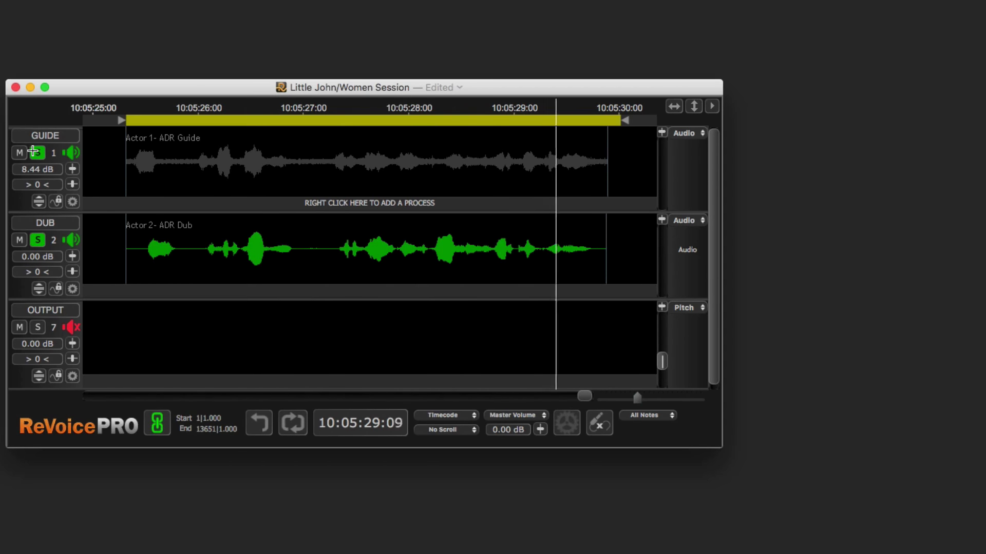
Create an APT process from the selected guide audio with Tight Timing only, using GUIDE and DUB as inputs and OUTPUT as output
left_click(368, 167)
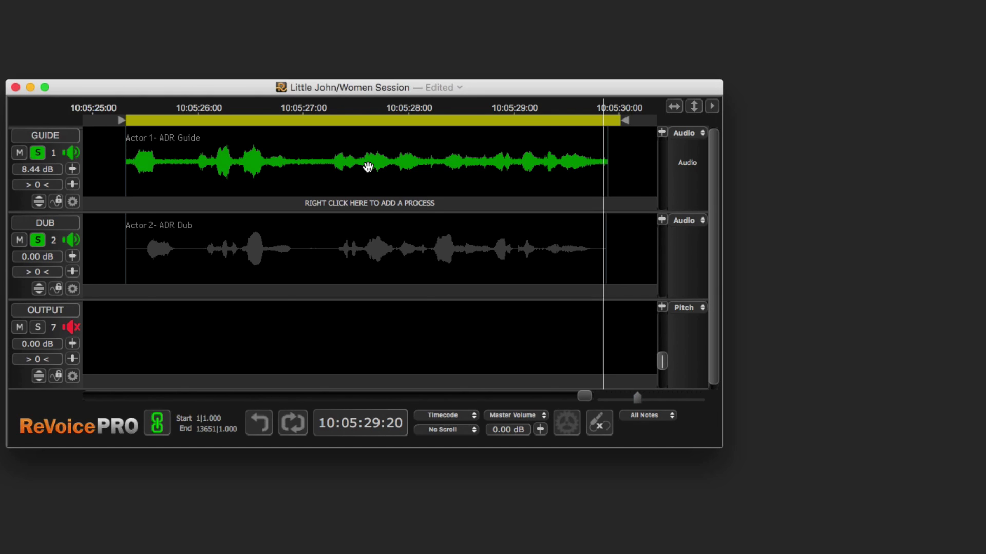
key("n")
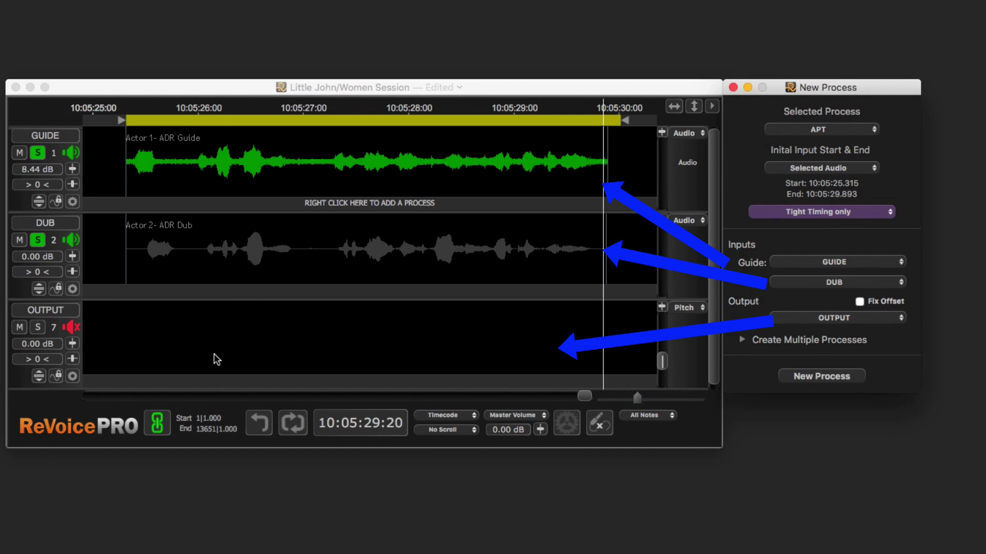
left_click(820, 376)
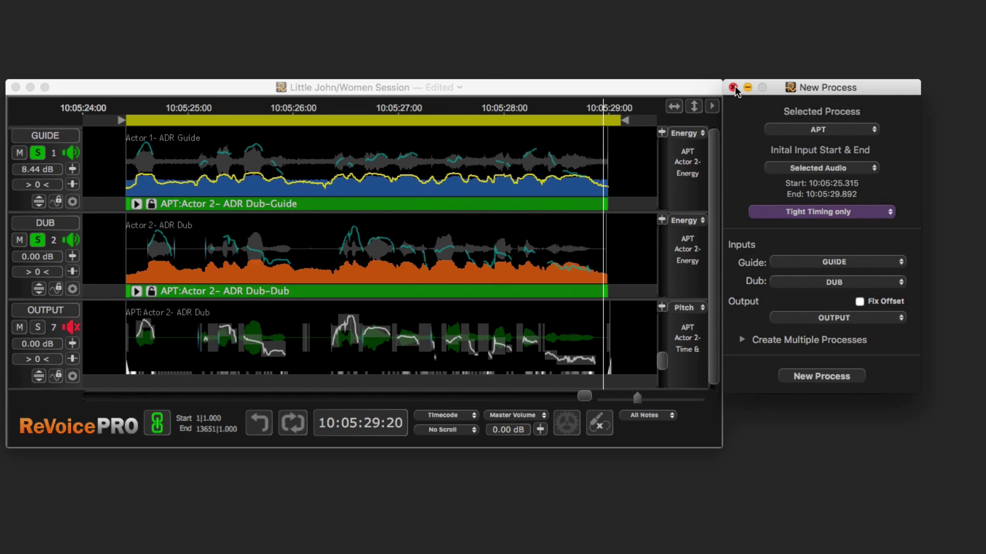
Set a playback range from 10:05:25.788 to 10:05:27.124 and compare the tracks by playing them soloed
key("space")
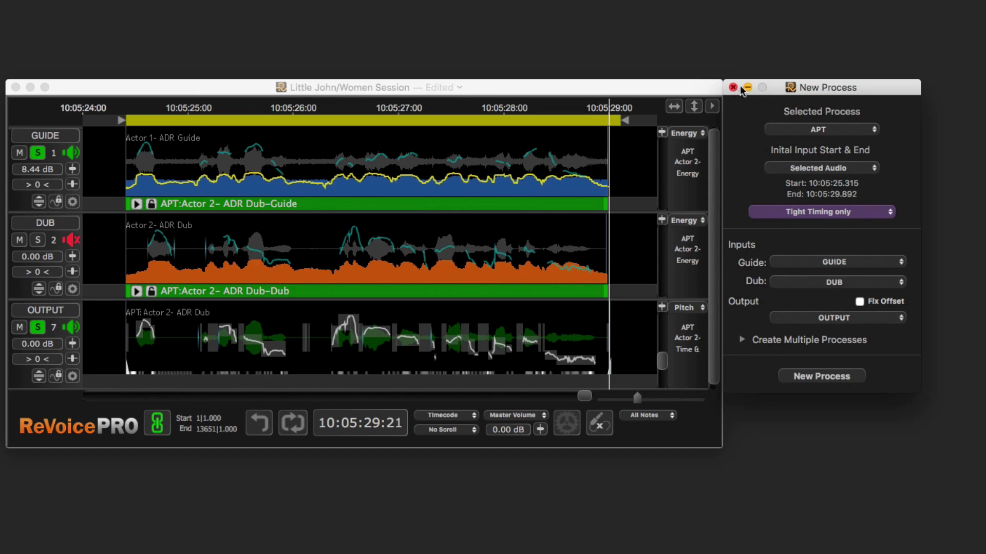
left_click_drag(317, 121, 175, 122)
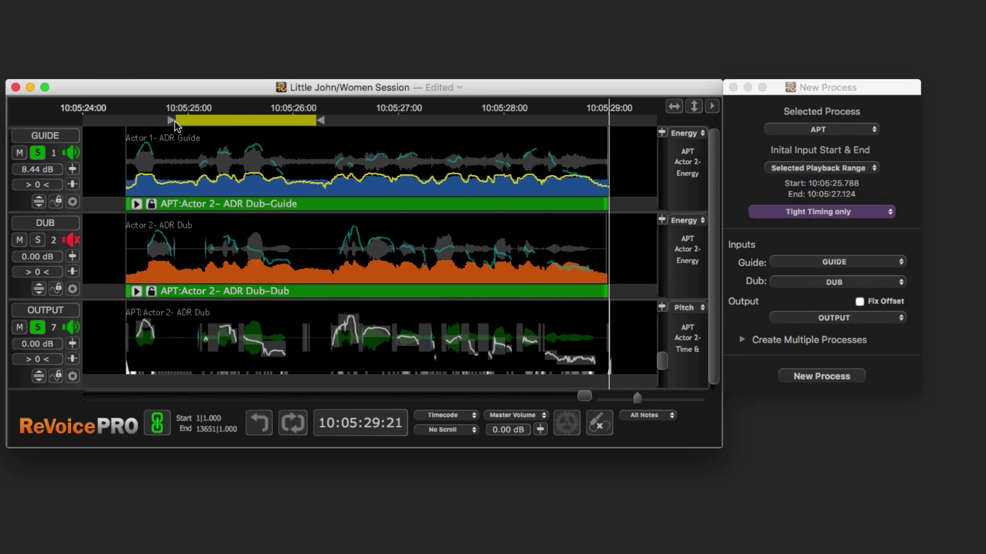
key("space")
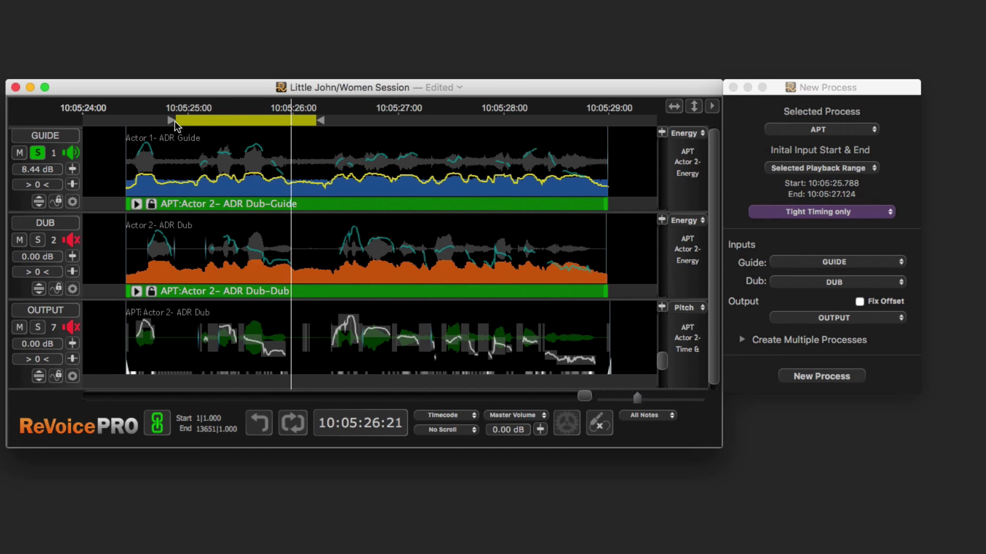
key("2")
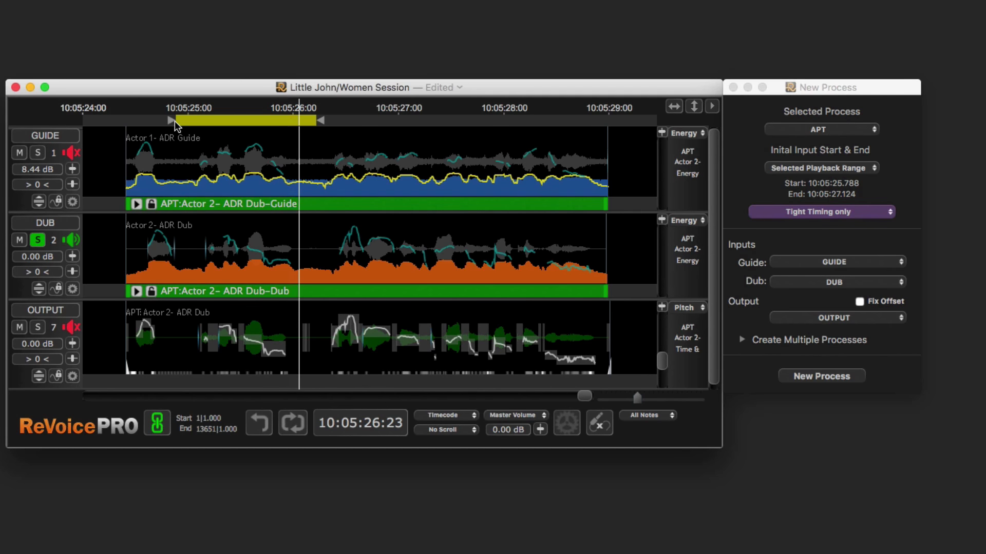
Enable Pitch in the APT process settings and vary its transfer strength to 0% and back to 100
key("p")
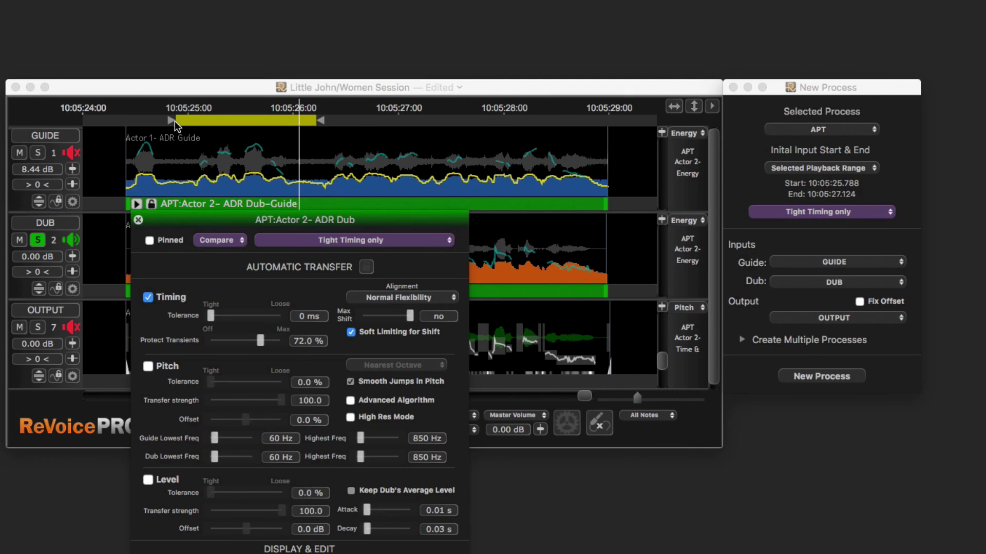
left_click(733, 87)
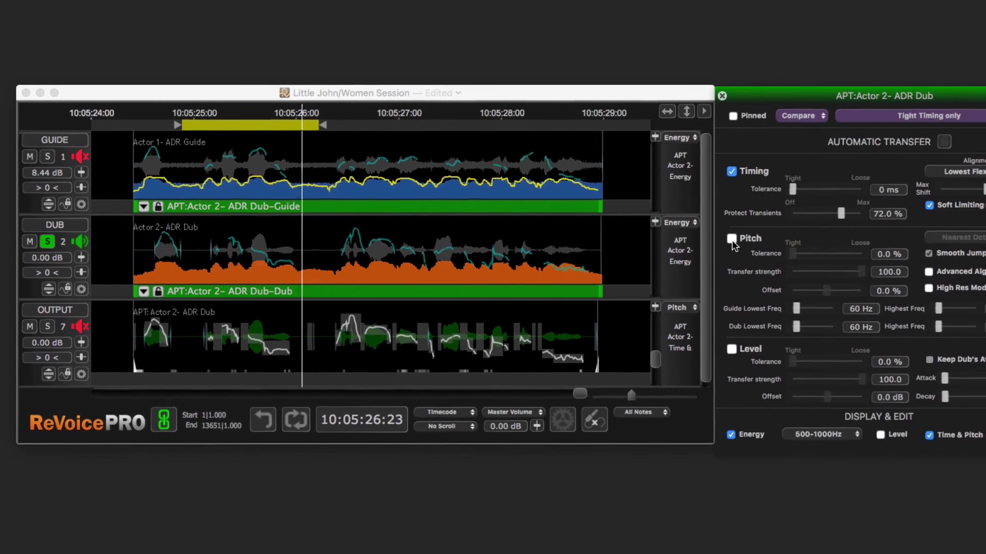
left_click(731, 239)
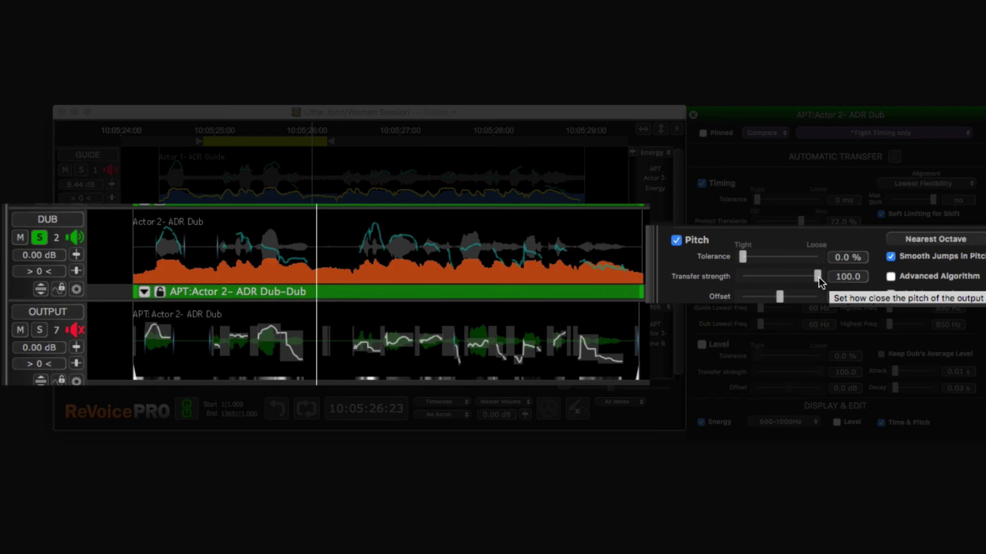
left_click_drag(819, 277, 738, 278)
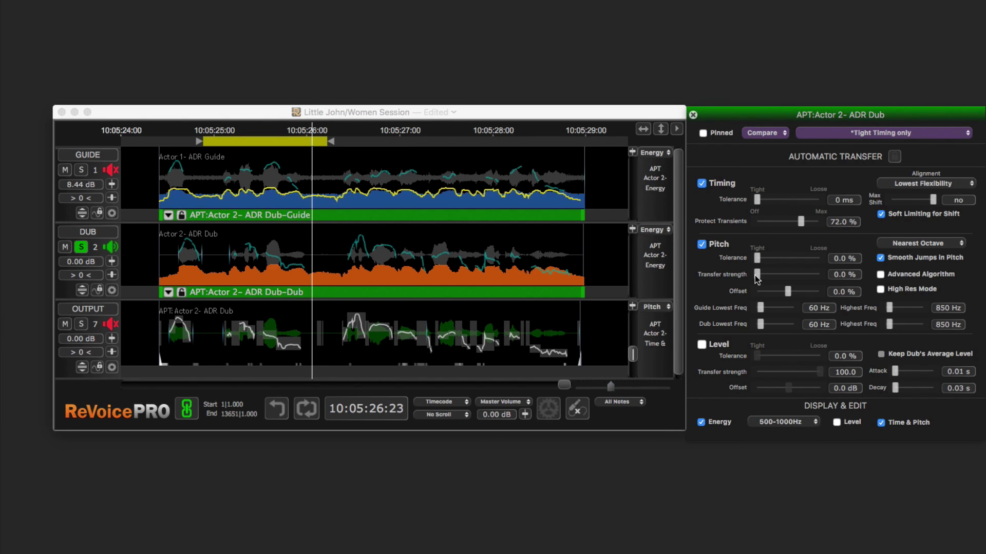
left_click_drag(757, 278, 820, 277)
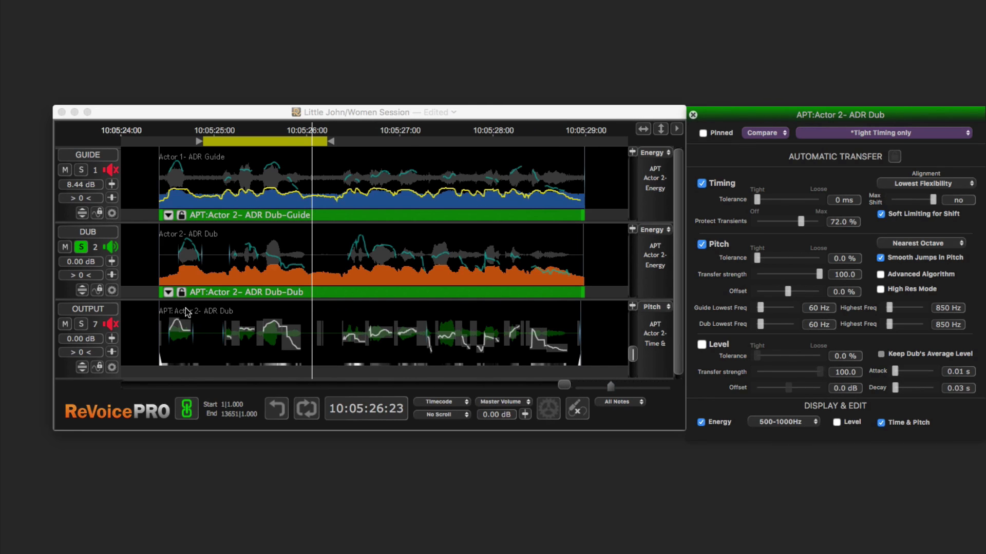
Compare the intonation of the GUIDE, DUB and pitch-matched OUTPUT tracks by playing each soloed over the playback range
key("1")
key("space")
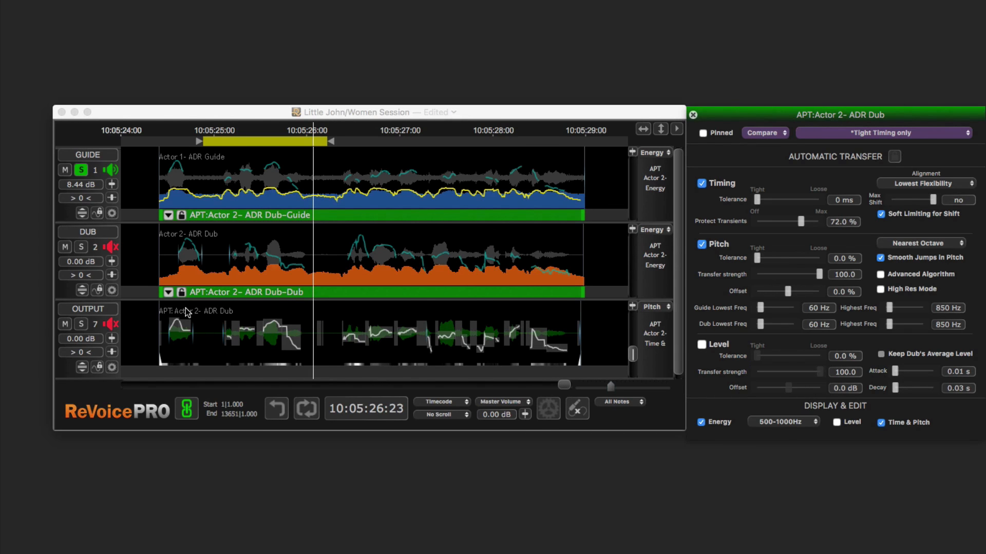
key("7")
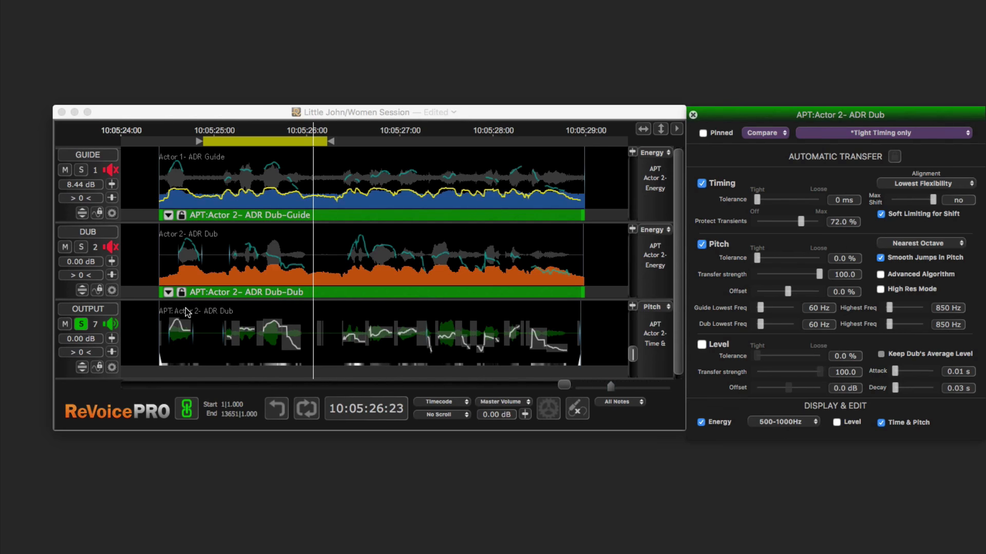
key("space")
key("space")
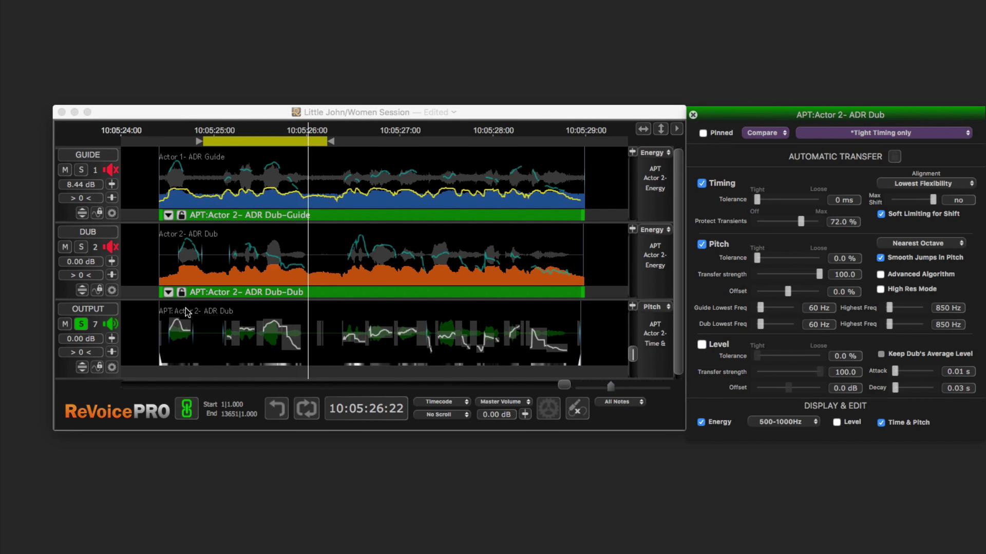
key("2")
key("space")
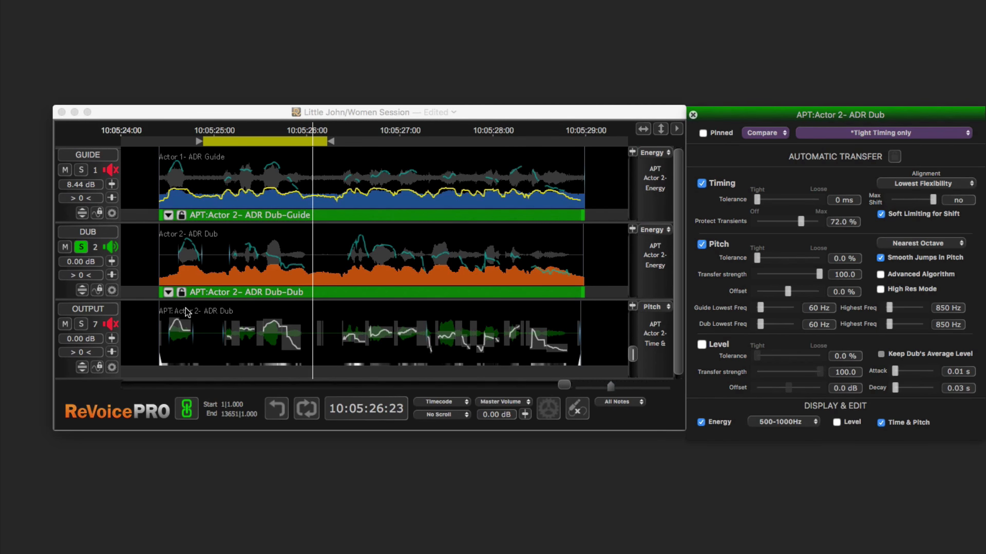
key("1")
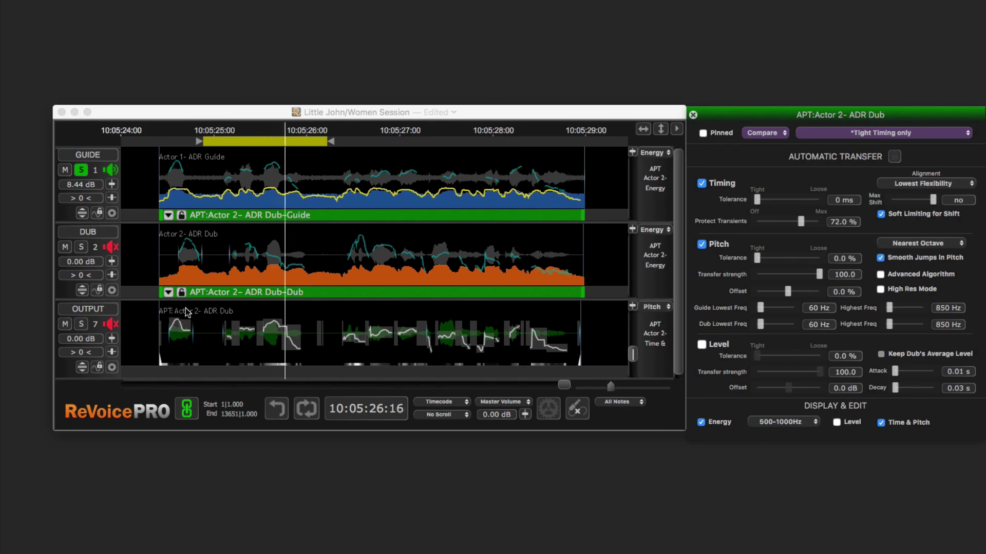
key("2")
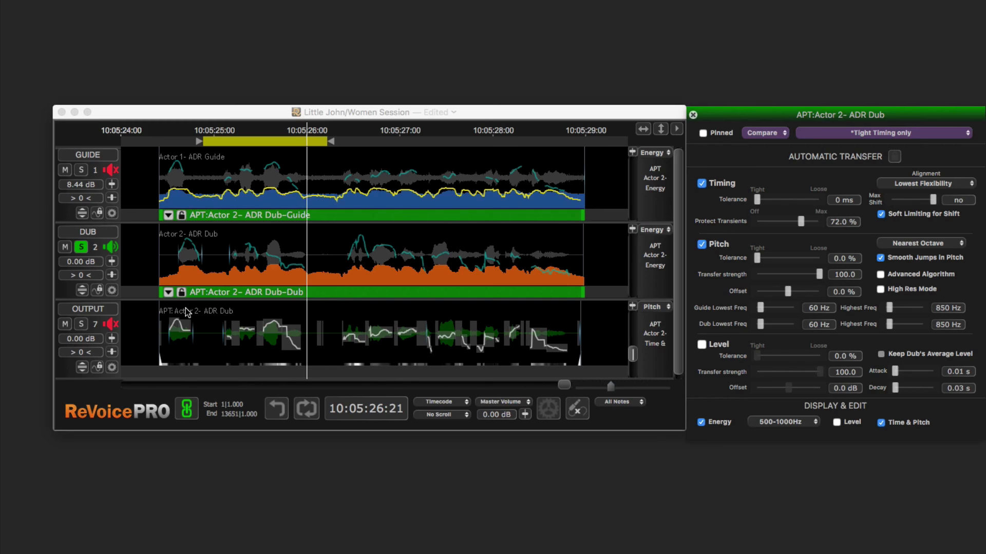
key("7")
key("1")
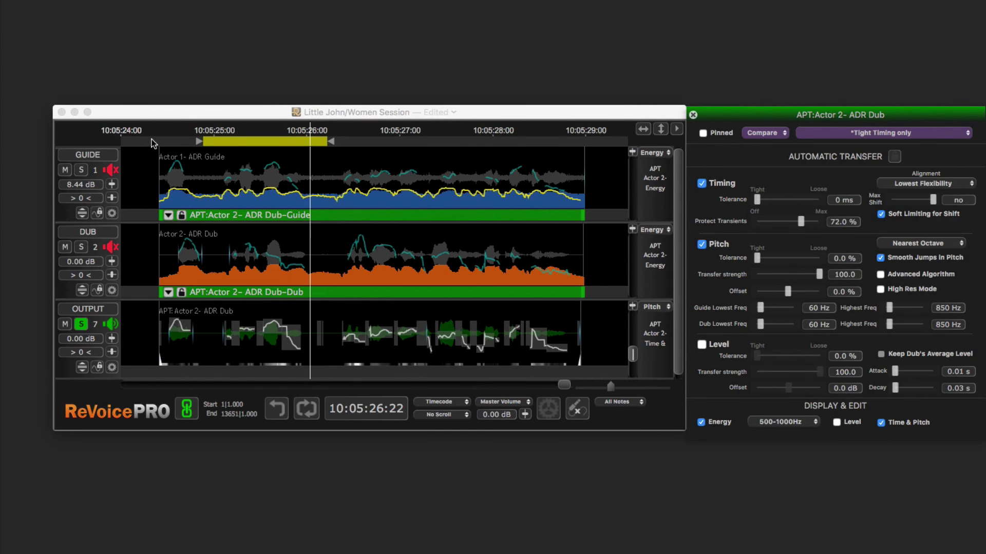
Widen the playback range to span the full length of the guide and dub clips
left_click(152, 140)
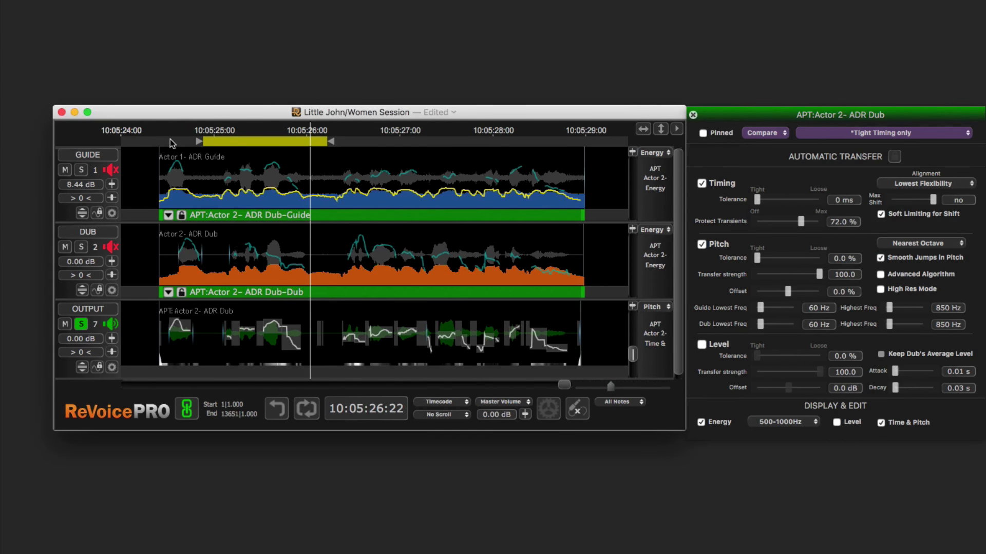
left_click_drag(171, 140, 599, 140)
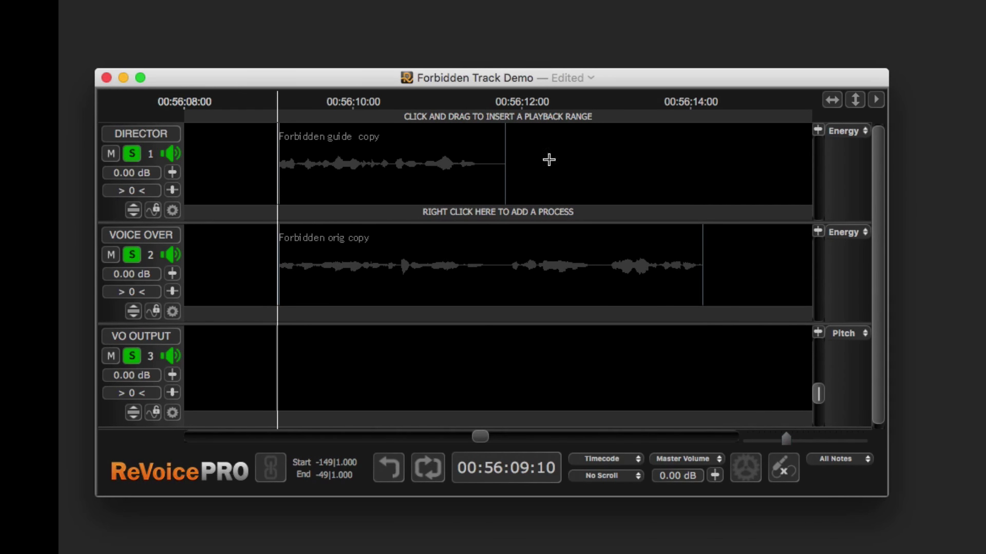
Play the Forbidden Track Demo session with the DIRECTOR track muted, and return the playhead to 00:56:09:08, just before the clips
left_click(497, 101)
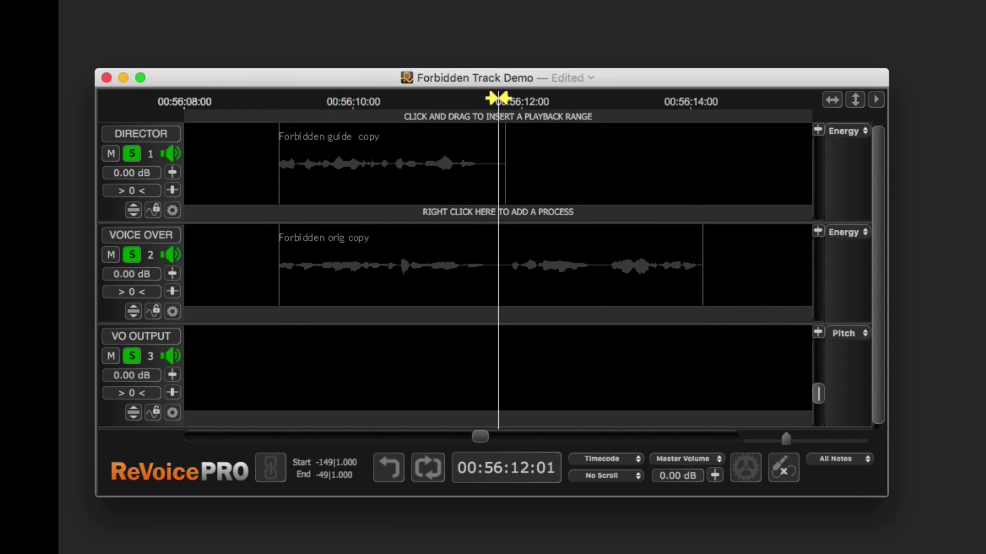
left_click(112, 154)
key("space")
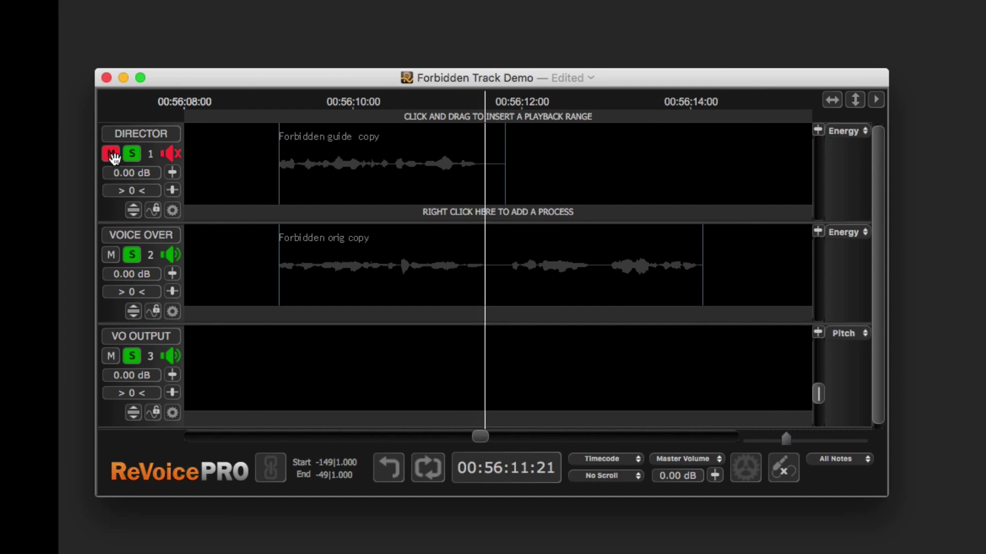
left_click(270, 103)
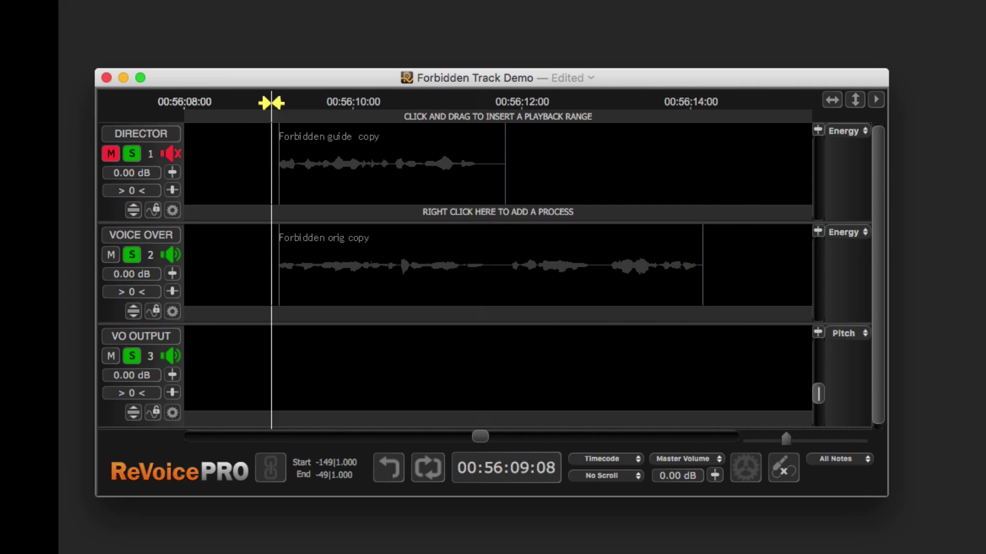